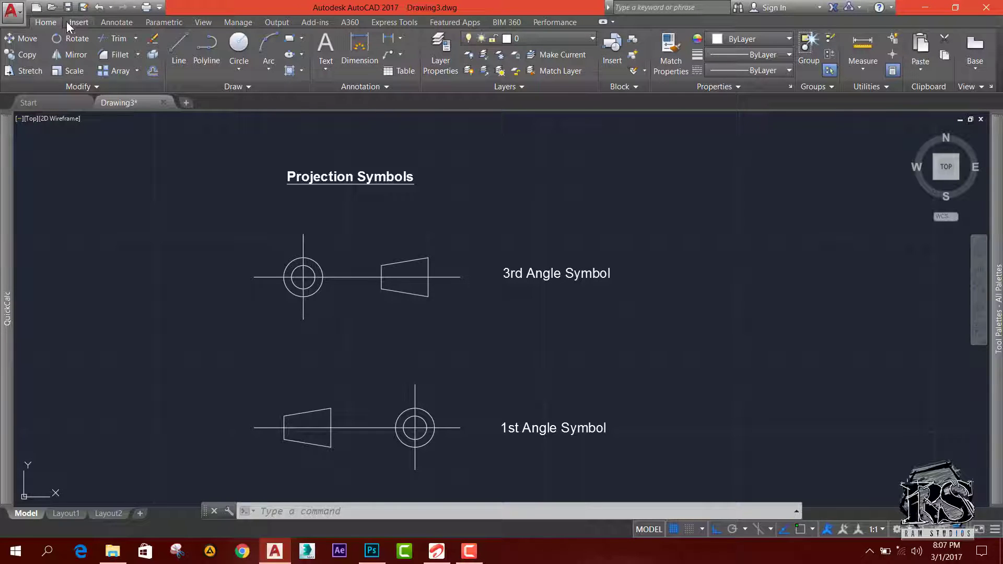
- Save the drawing to the Desktop under the file name Symbols
{"action": "left_click", "coordinate": [67, 8]}
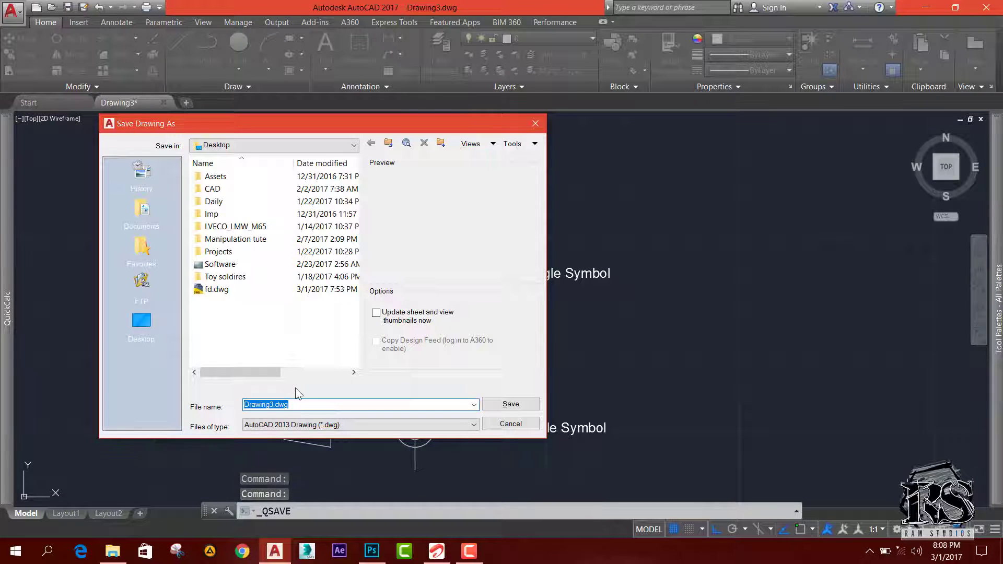
{"action": "type", "text": "Symbols"}
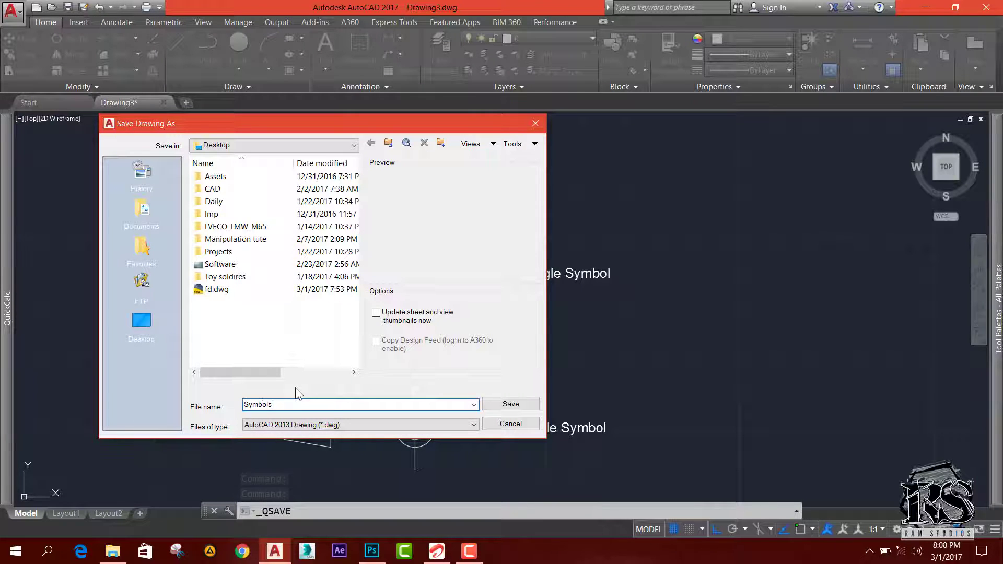
{"action": "left_click", "coordinate": [515, 405]}
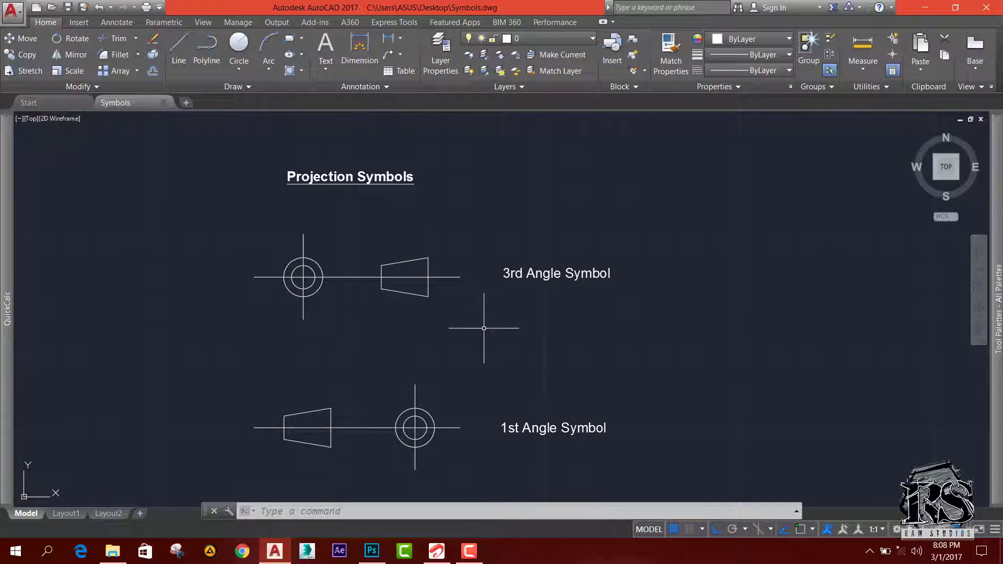
- Start a block definition from the 3rd angle symbol's geometry and name it 3rd Angle Projection Symbol
{"action": "left_click", "coordinate": [460, 315]}
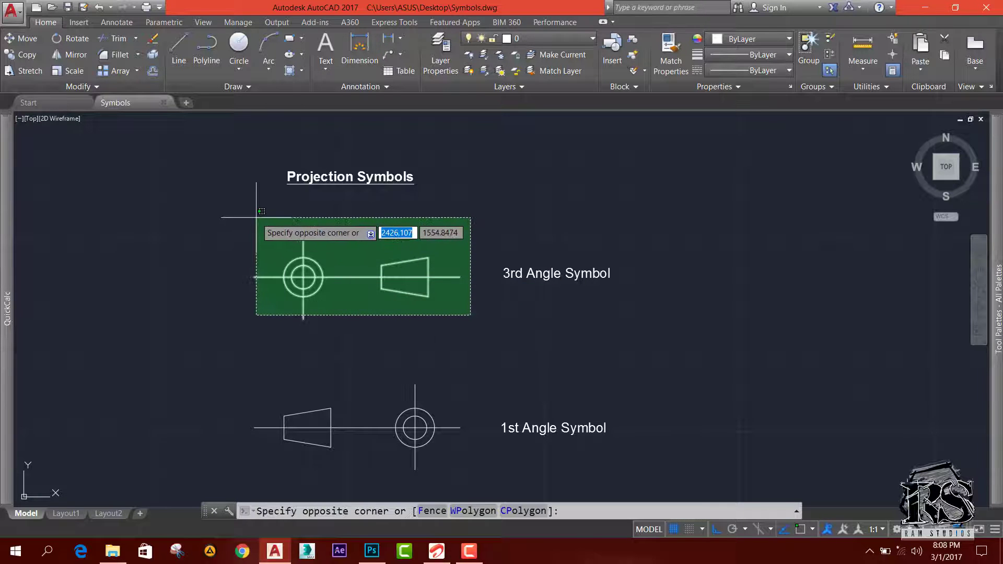
{"action": "left_click", "coordinate": [291, 244]}
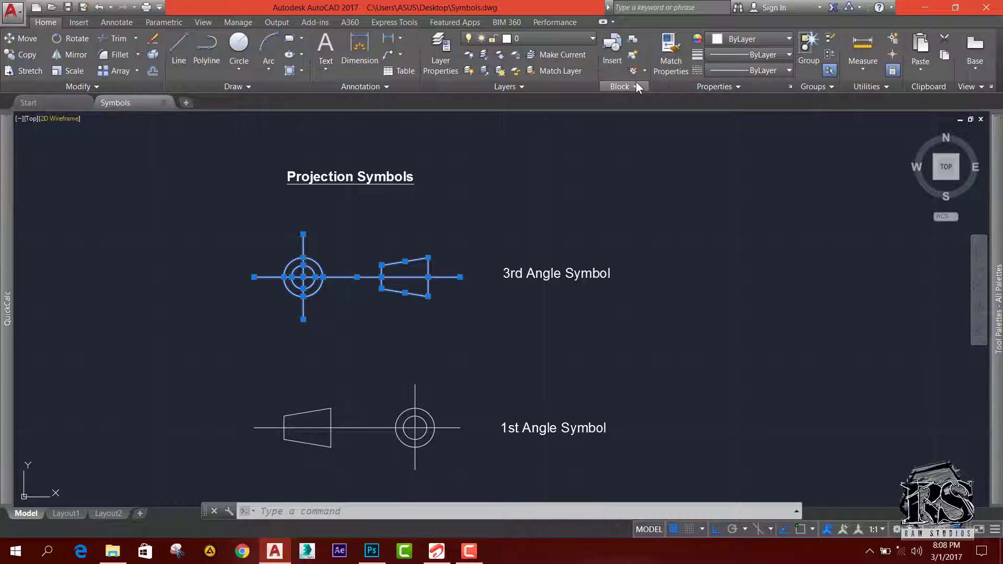
{"action": "left_click", "coordinate": [633, 41]}
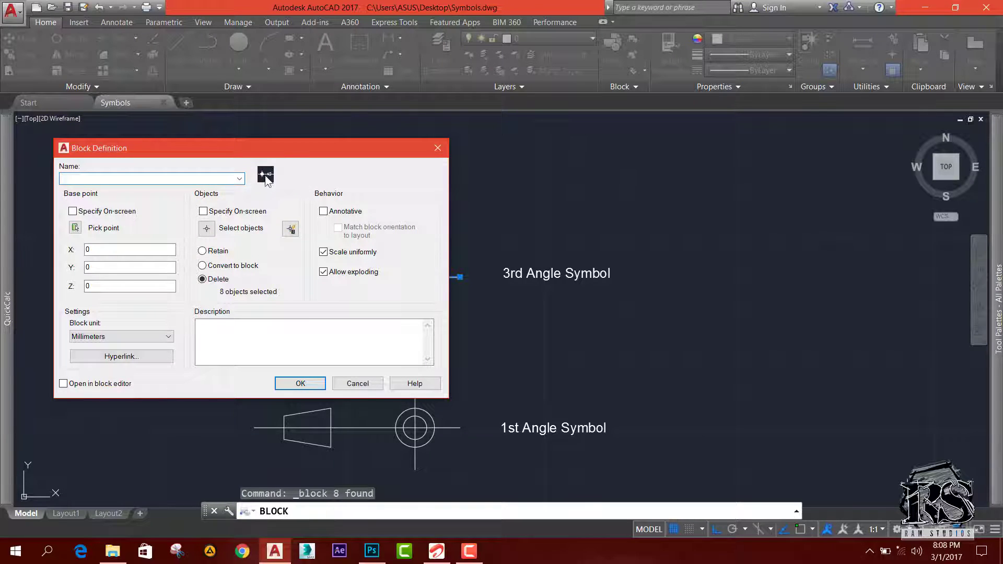
{"action": "left_click_drag", "start_coordinate": [284, 154], "coordinate": [715, 157]}
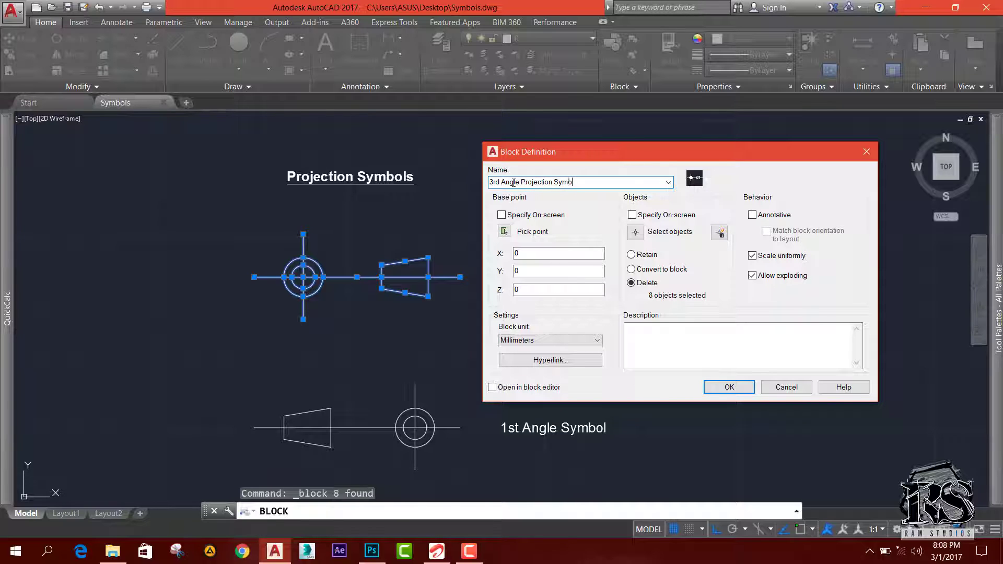
{"action": "triple_click", "coordinate": [513, 182]}
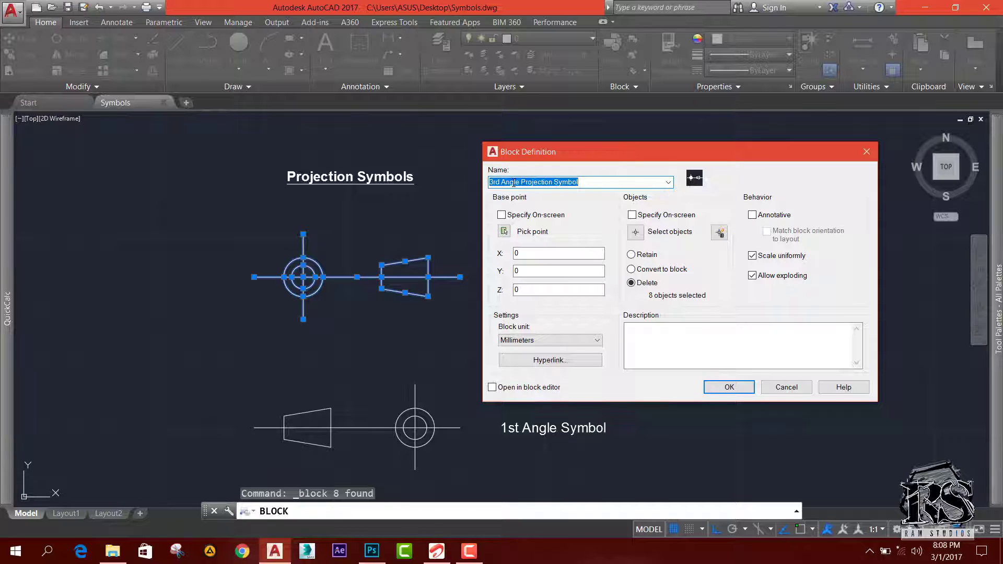
{"action": "left_click", "coordinate": [592, 183]}
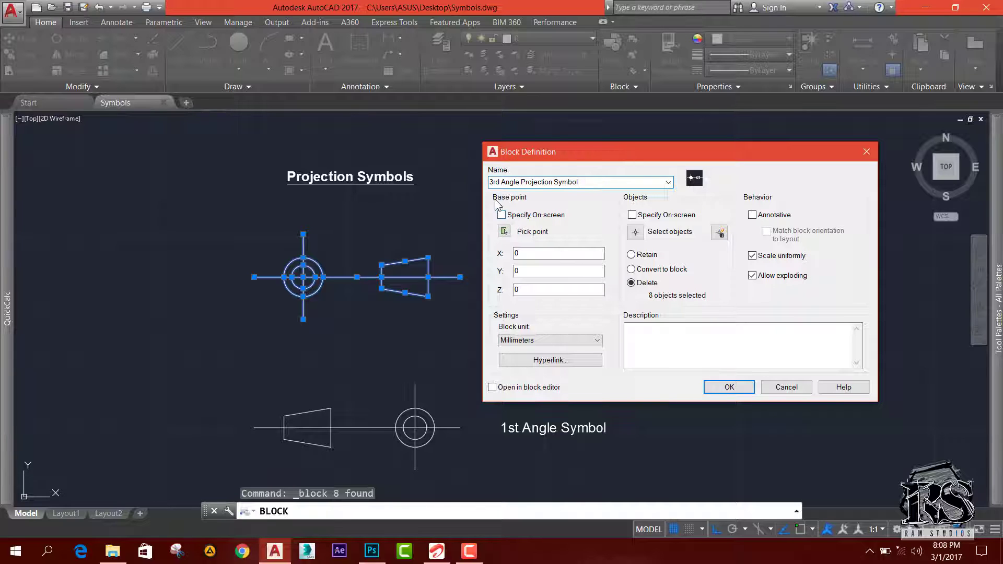
- With object snap on, set the block's base point at the circles' centre and create the block with the Delete option for its source objects
{"action": "left_click", "coordinate": [504, 231]}
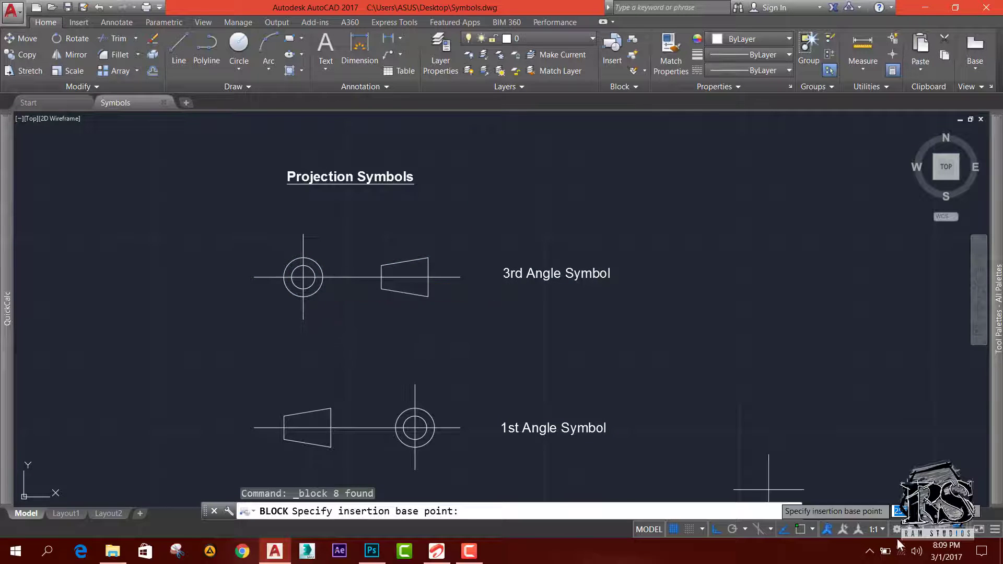
{"action": "left_click", "coordinate": [801, 529]}
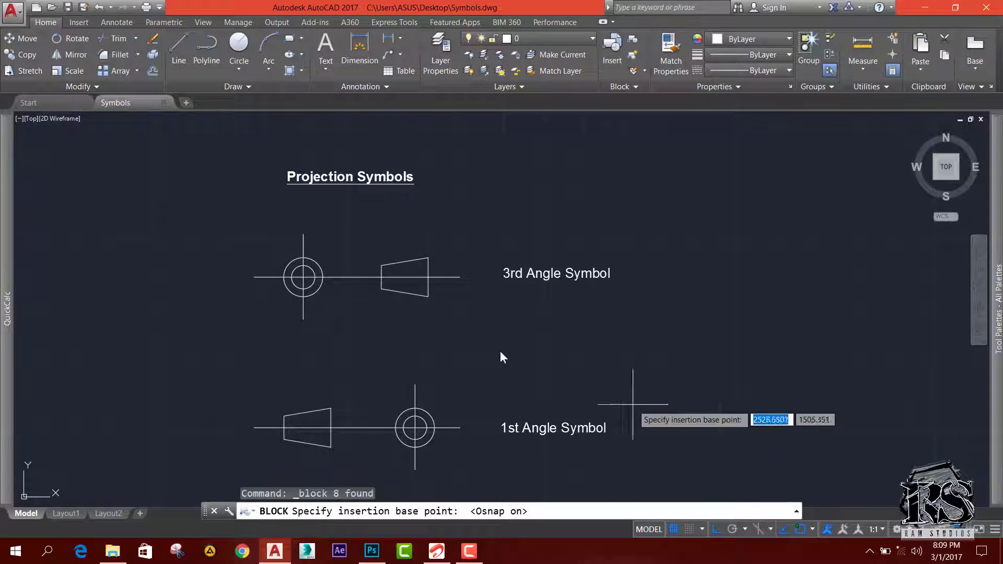
{"action": "left_click", "coordinate": [303, 277]}
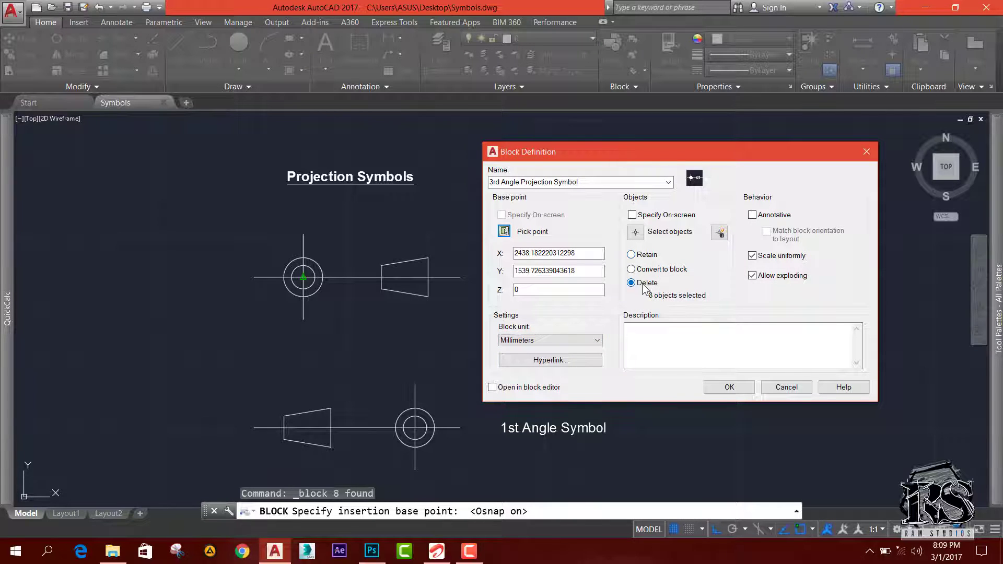
{"action": "left_click", "coordinate": [642, 256]}
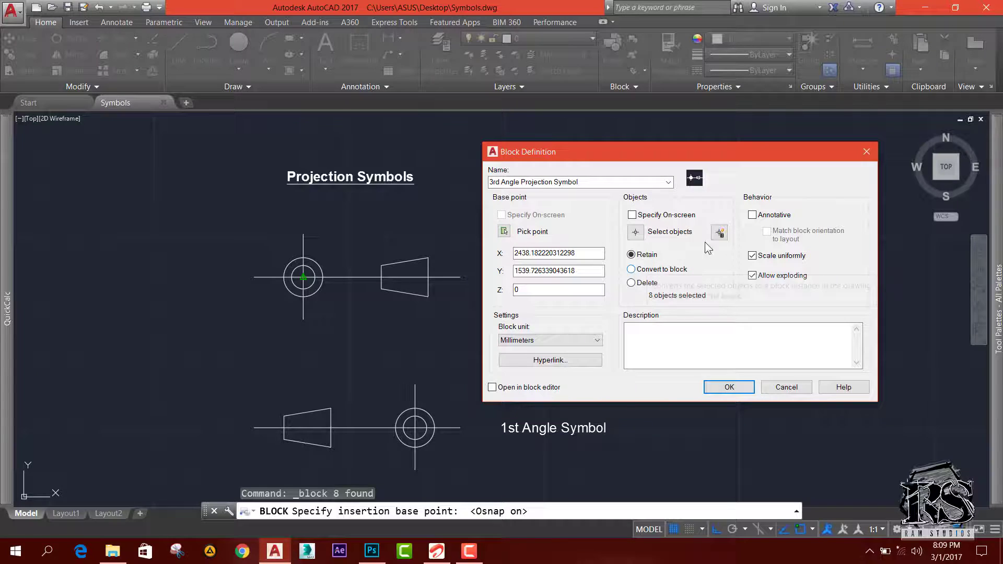
{"action": "left_click", "coordinate": [632, 283]}
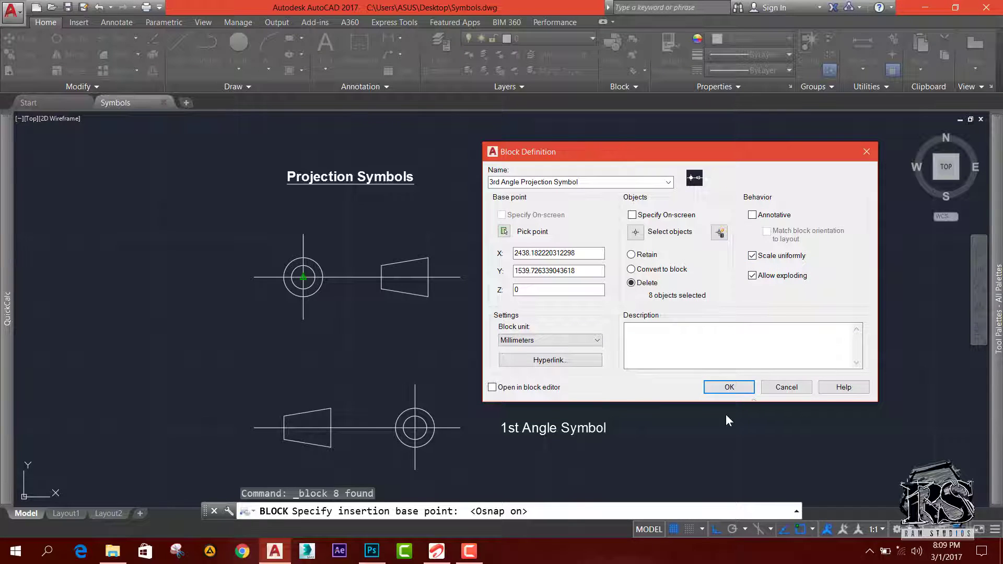
{"action": "left_click", "coordinate": [729, 387]}
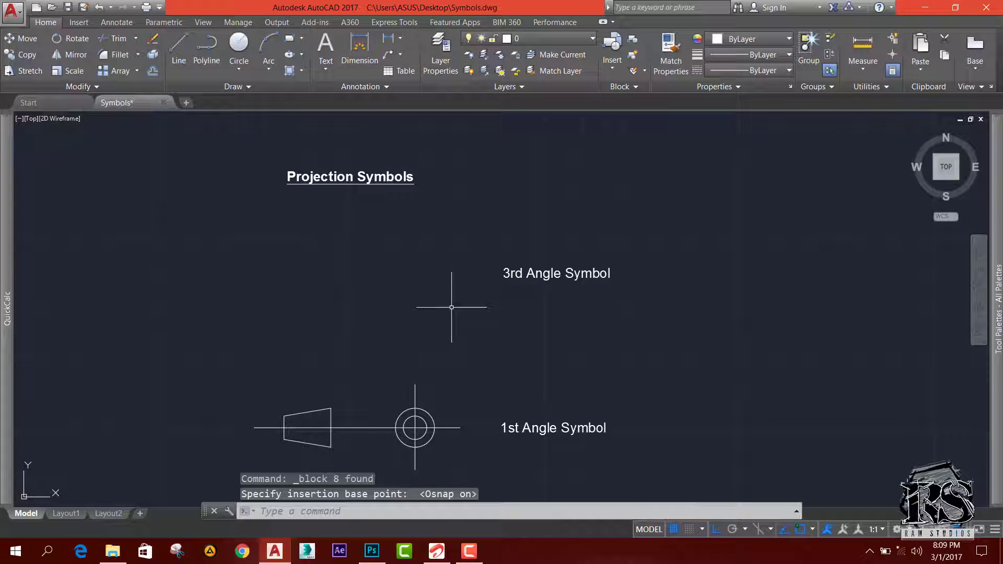
- Start a block definition from the 1st angle symbol's geometry and name it 1st Angle Projection Symbol
{"action": "left_click", "coordinate": [470, 481]}
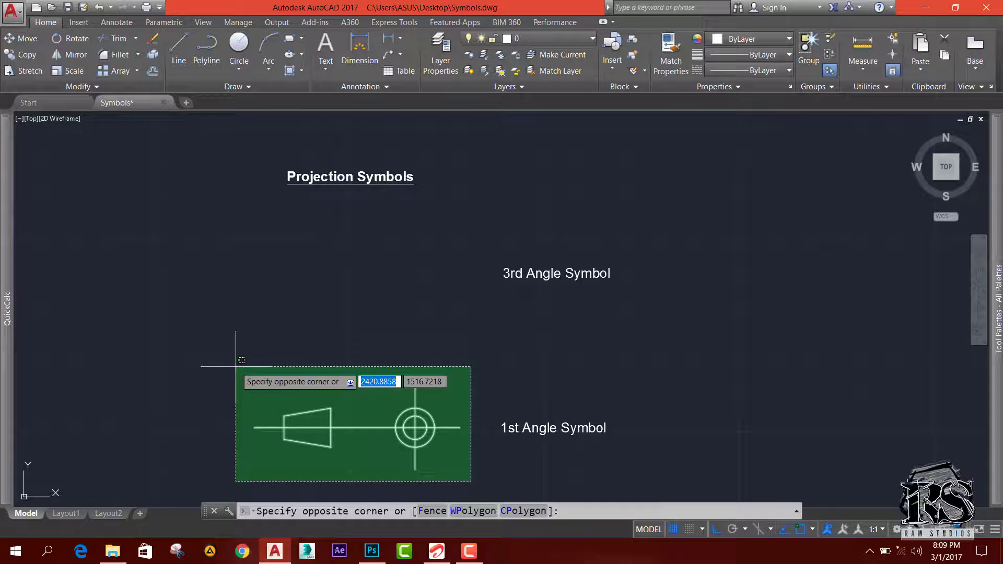
{"action": "left_click", "coordinate": [238, 367]}
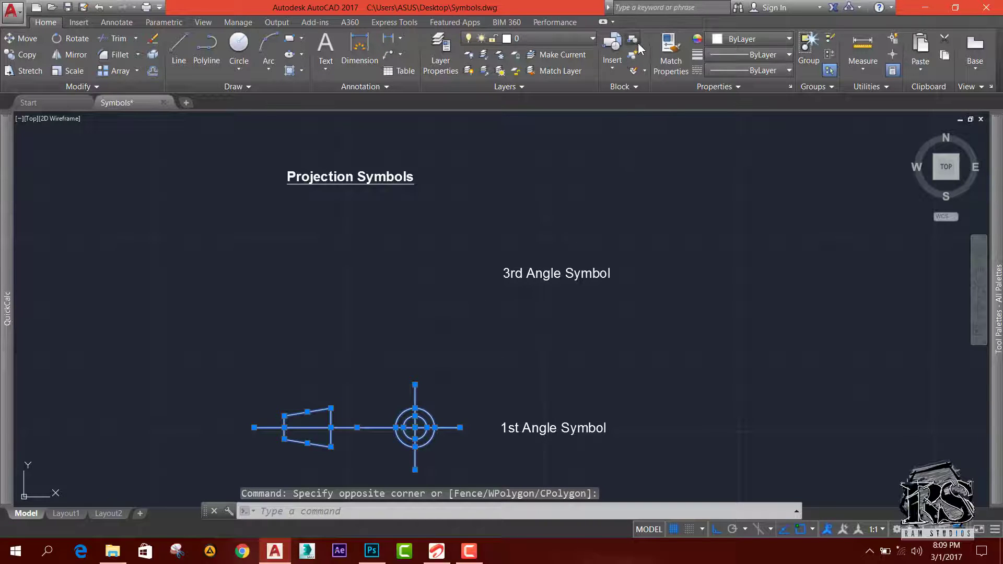
{"action": "left_click", "coordinate": [633, 39]}
{"action": "type", "text": "3rd Angle Projection Symbol"}
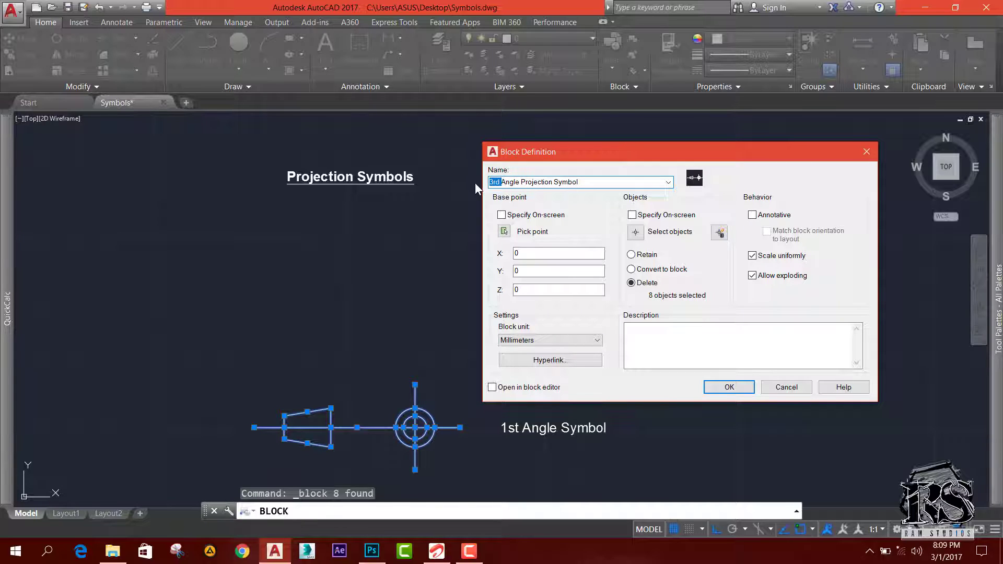
{"action": "key", "text": "BackSpace"}
{"action": "type", "text": "1st"}
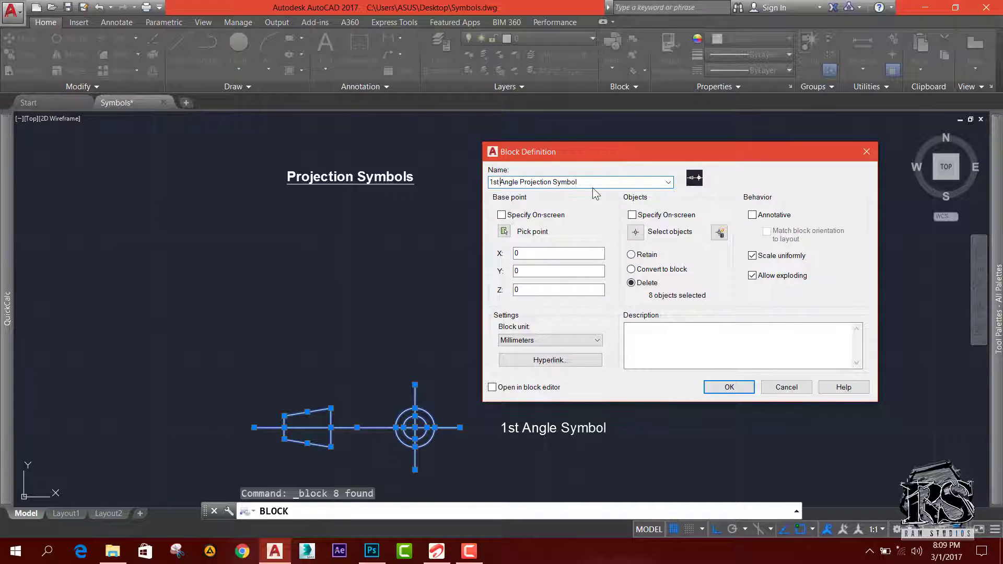
- Set the base point at the midpoint of the trapezoid's short edge and create the 1st angle block
{"action": "left_click", "coordinate": [504, 232]}
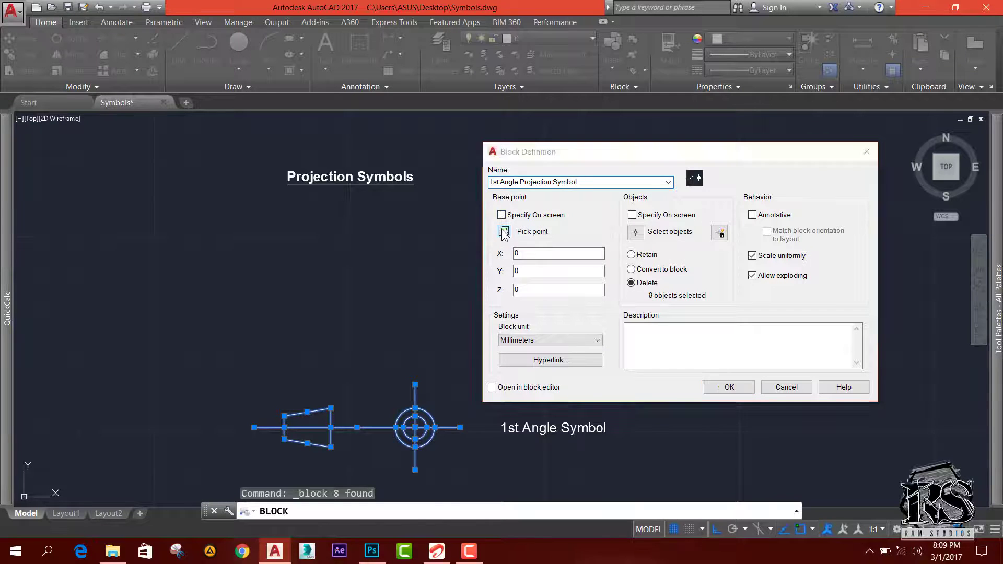
{"action": "left_click", "coordinate": [288, 427]}
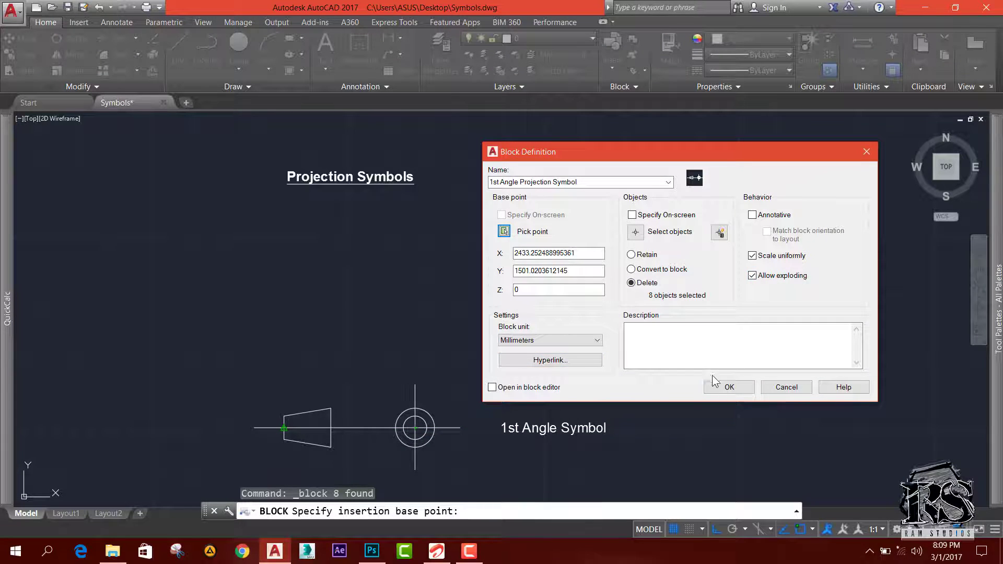
{"action": "left_click", "coordinate": [729, 387]}
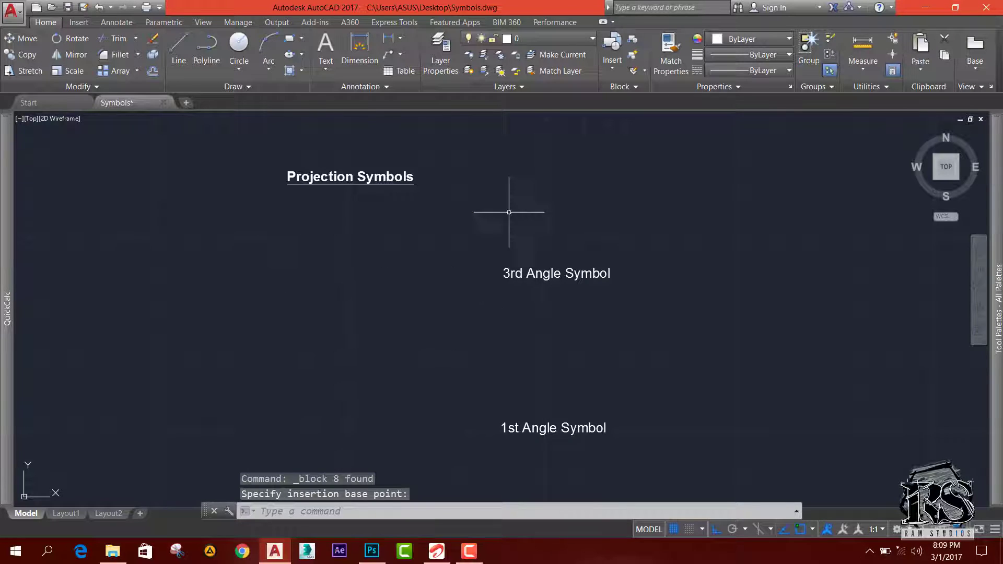
- Insert the 1st Angle Projection Symbol block beside the 1st Angle Symbol label
{"action": "left_click", "coordinate": [609, 64]}
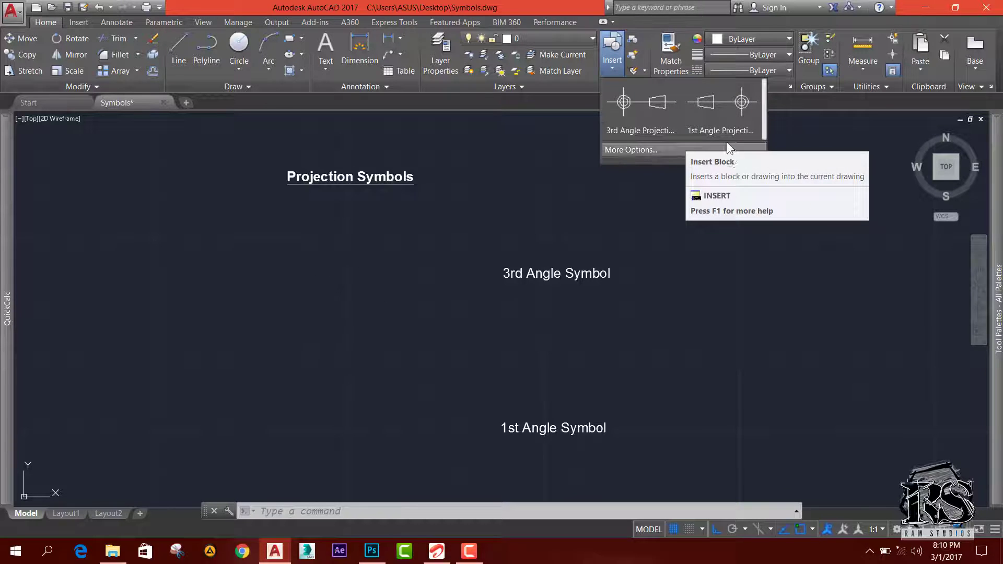
{"action": "left_click", "coordinate": [717, 114]}
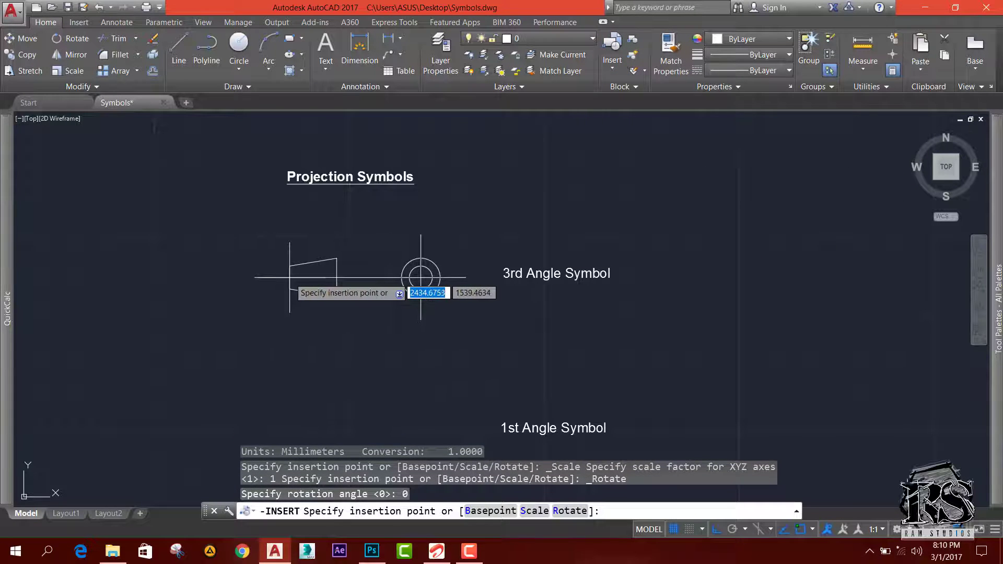
{"action": "left_click", "coordinate": [294, 427]}
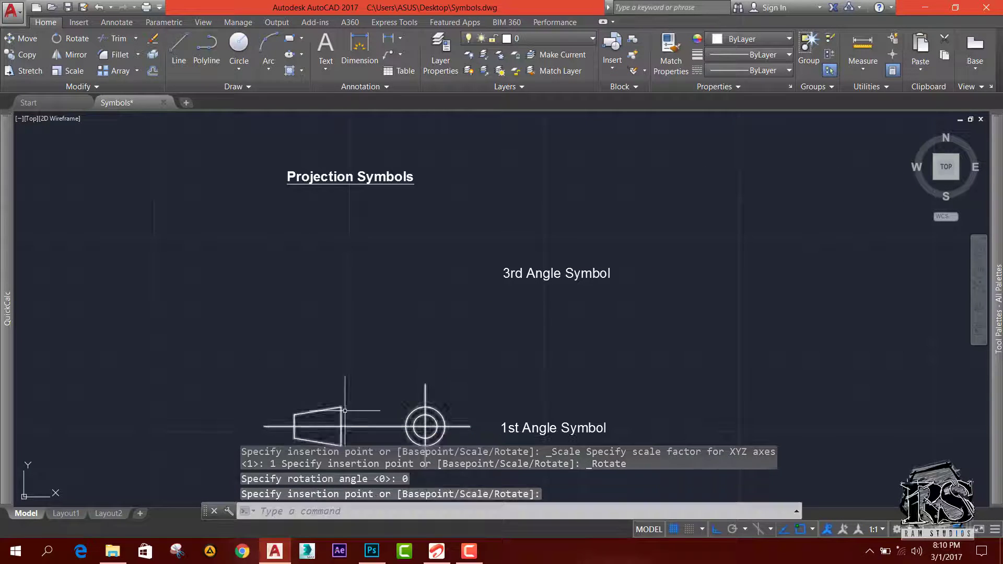
- Insert the 3rd Angle Projection Symbol block beside the 3rd Angle Symbol label
{"action": "left_click", "coordinate": [611, 69]}
{"action": "left_click", "coordinate": [621, 108]}
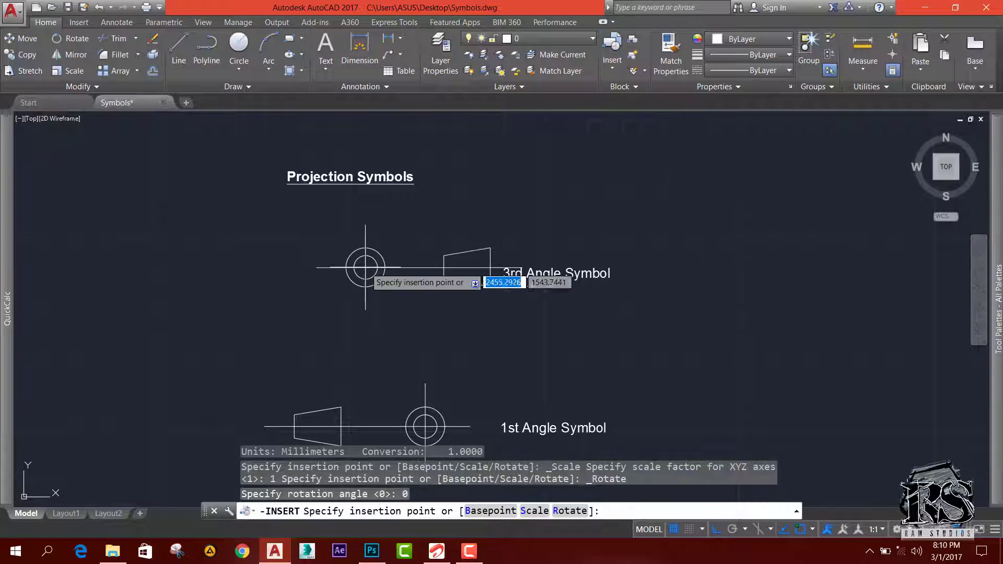
{"action": "left_click", "coordinate": [309, 273]}
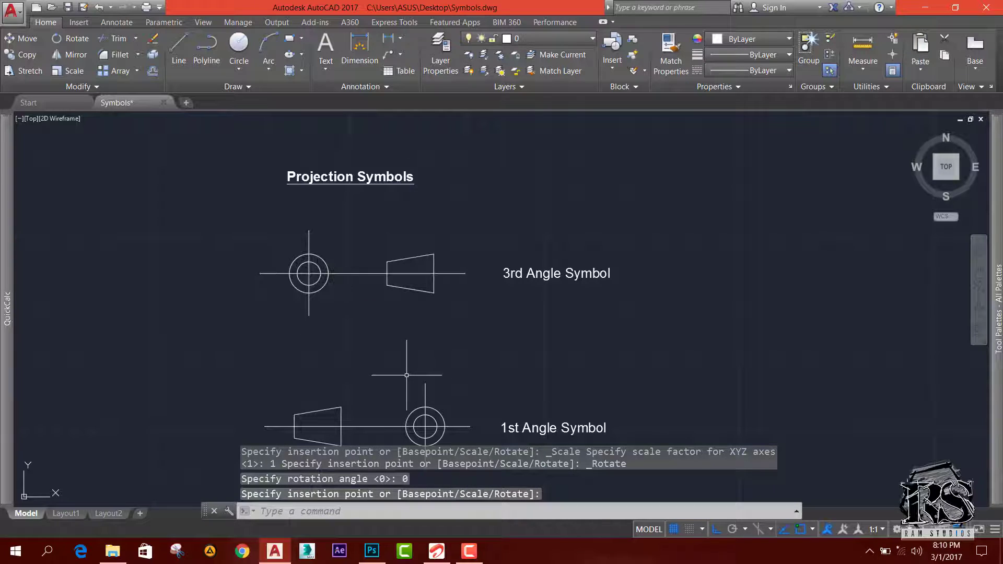
{"action": "scroll", "coordinate": [397, 303], "scroll_direction": "down", "scroll_amount": 2}
{"action": "scroll", "coordinate": [397, 302], "scroll_direction": "up", "scroll_amount": 2}
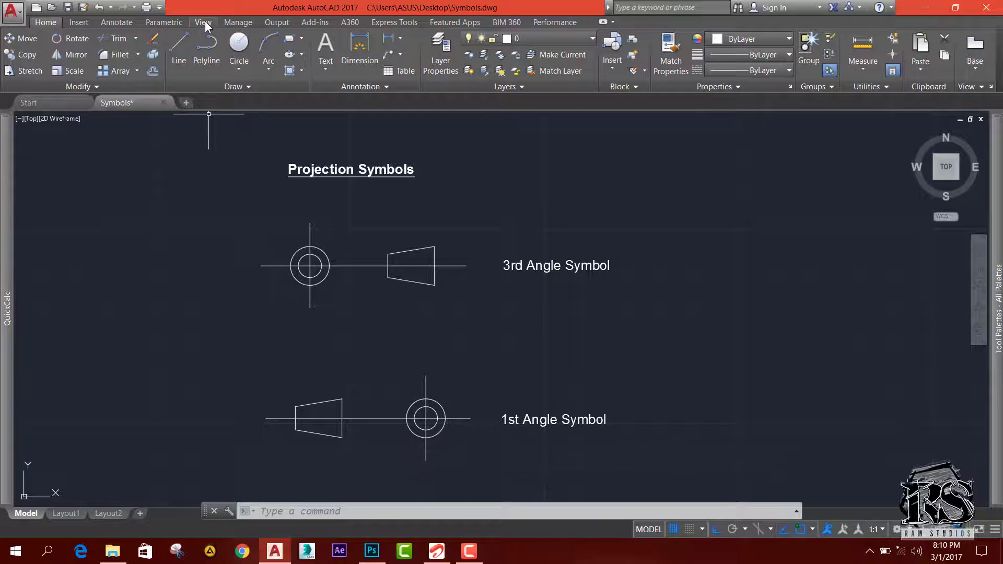
- Display the Tool Palettes window and undock it so that it floats over the drawing area beside the symbols
{"action": "left_click", "coordinate": [204, 23]}
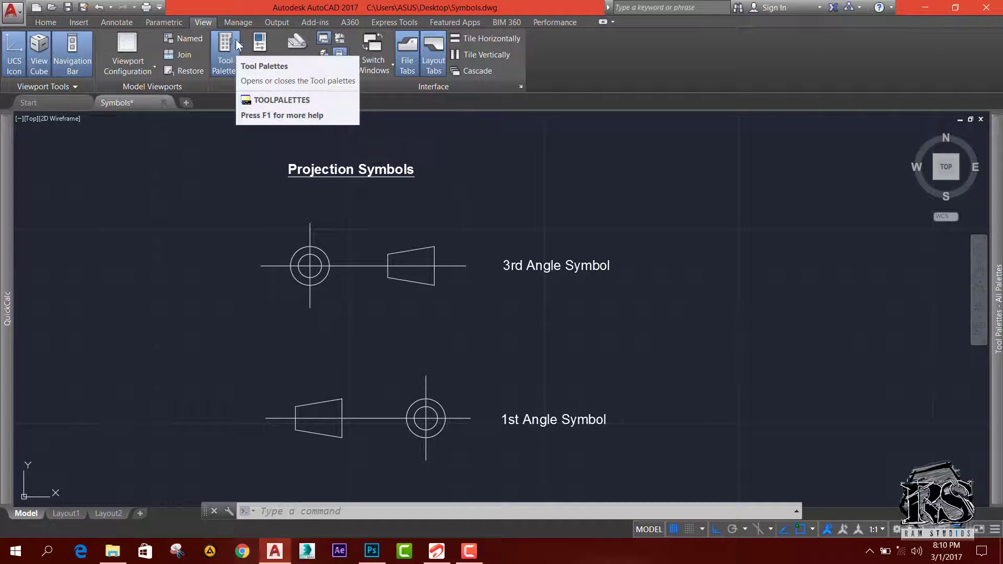
{"action": "left_click", "coordinate": [225, 66]}
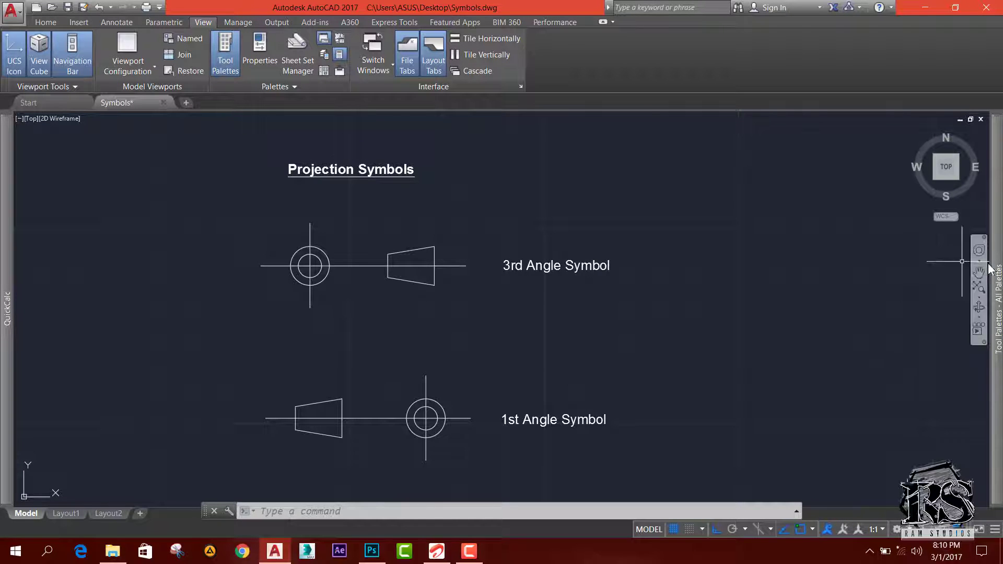
{"action": "mouse_move", "coordinate": [999, 277]}
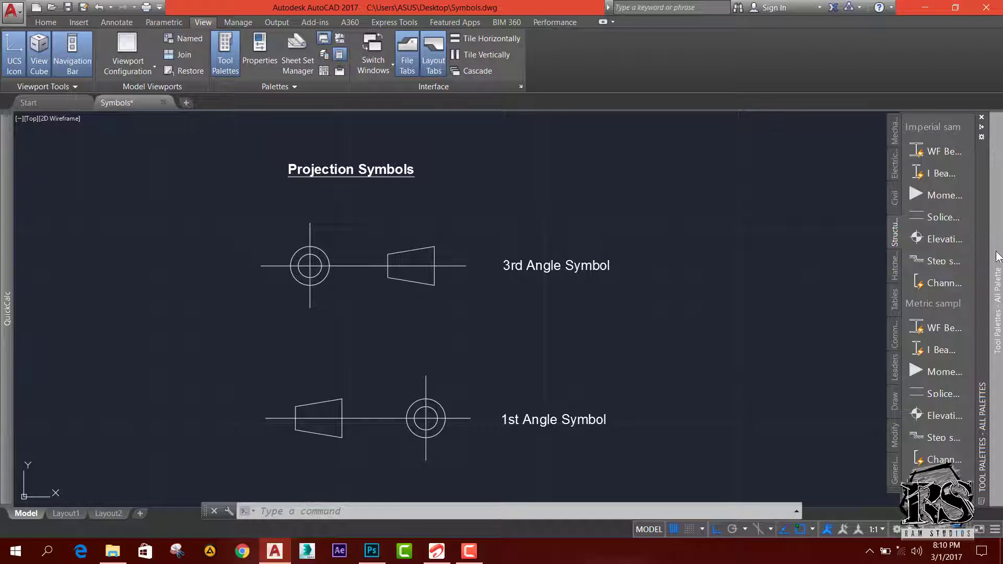
{"action": "left_click", "coordinate": [982, 117]}
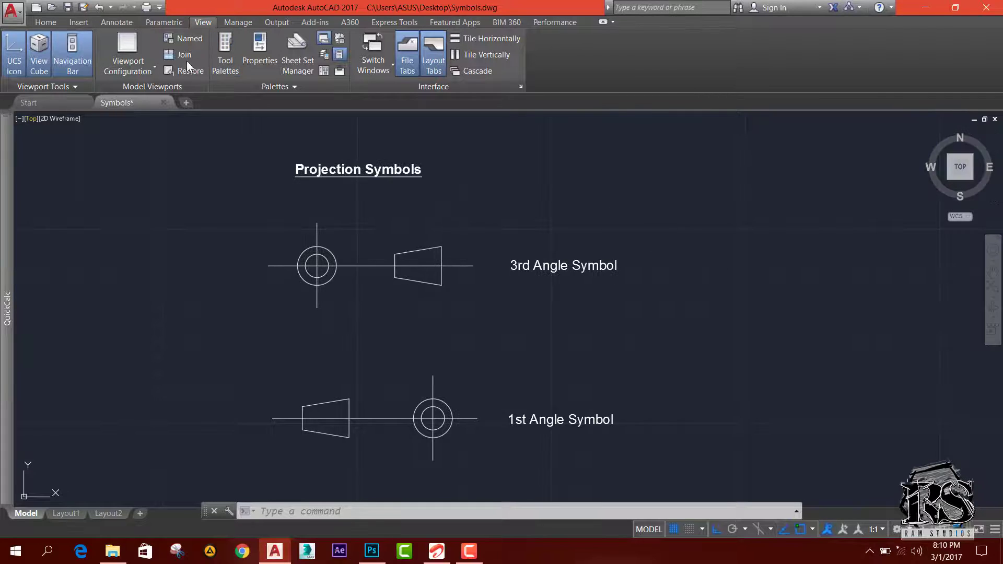
{"action": "left_click", "coordinate": [222, 51]}
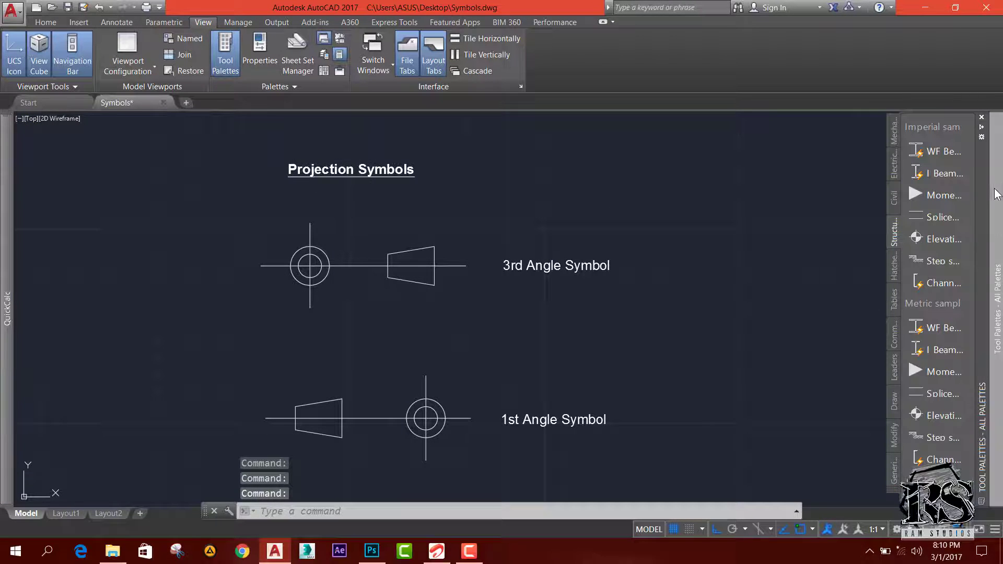
{"action": "mouse_move", "coordinate": [988, 184]}
{"action": "left_mouse_down"}
{"action": "mouse_move", "coordinate": [913, 189]}
{"action": "mouse_move", "coordinate": [883, 150]}
{"action": "mouse_move", "coordinate": [856, 155]}
{"action": "left_mouse_up"}
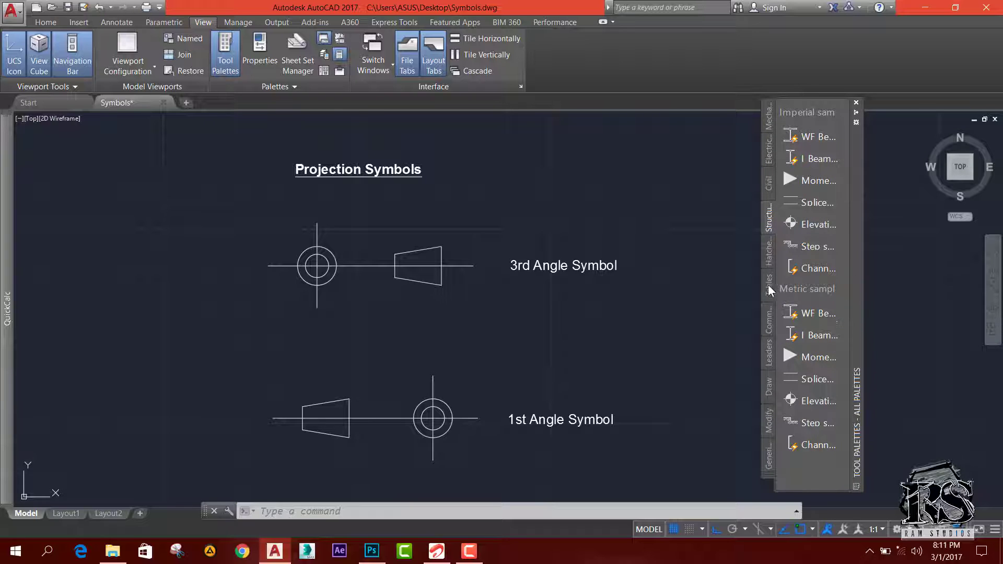
{"action": "left_click_drag", "start_coordinate": [855, 205], "coordinate": [803, 192]}
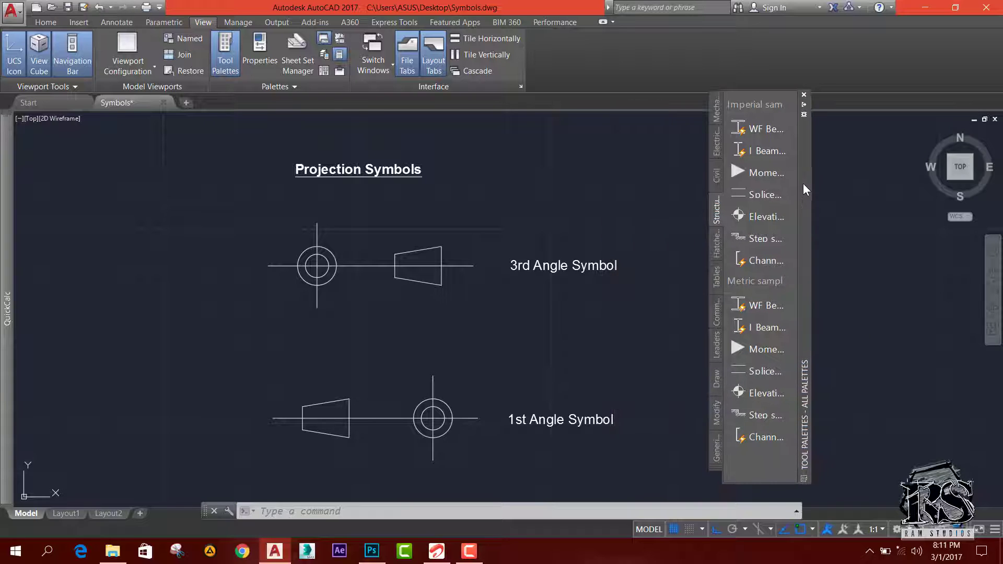
- Dock the Tool Palettes window beside the drawing area and browse the Tables, Leaders, Command Tool Samples, Civil and Mechanical palettes
{"action": "mouse_move", "coordinate": [807, 262]}
{"action": "left_mouse_down"}
{"action": "mouse_move", "coordinate": [770, 266]}
{"action": "mouse_move", "coordinate": [918, 261]}
{"action": "mouse_move", "coordinate": [736, 266]}
{"action": "mouse_move", "coordinate": [938, 264]}
{"action": "left_mouse_up"}
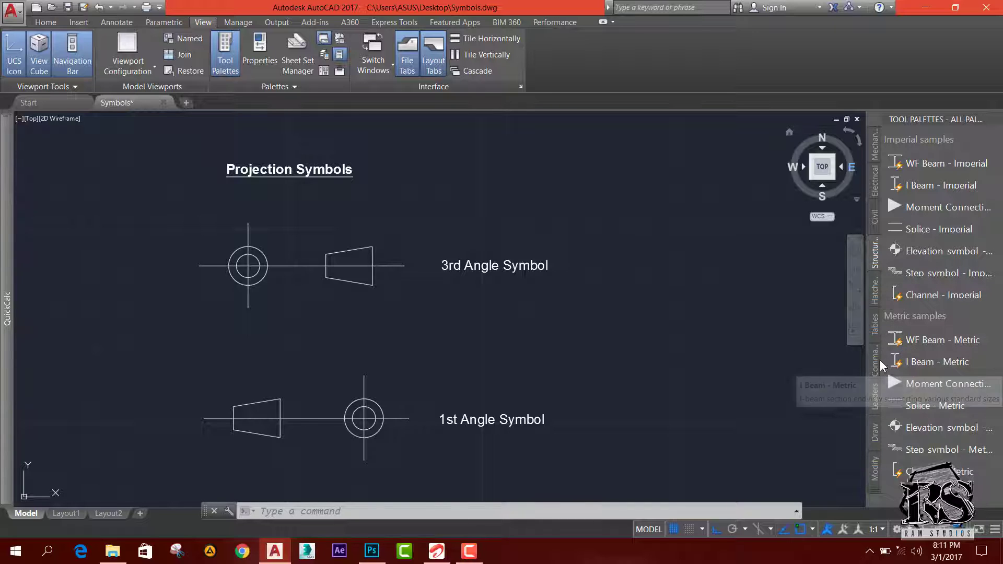
{"action": "left_click", "coordinate": [871, 327]}
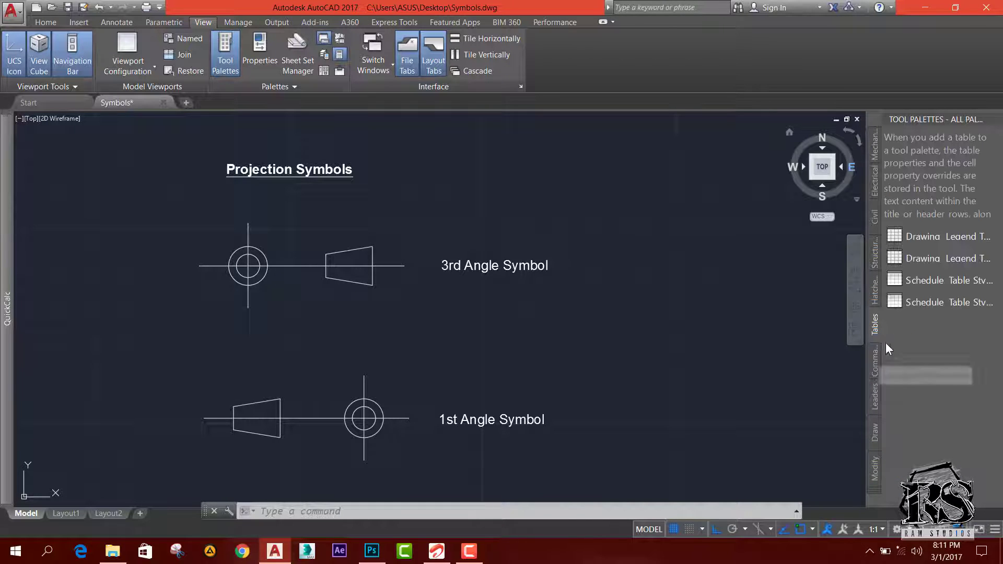
{"action": "left_click", "coordinate": [871, 396]}
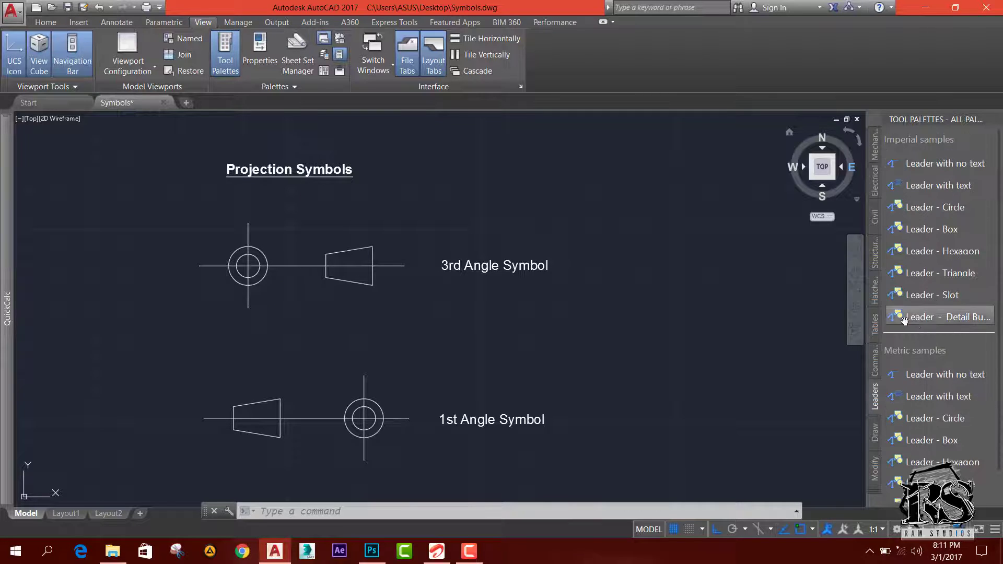
{"action": "left_click", "coordinate": [872, 329]}
{"action": "left_click", "coordinate": [875, 360]}
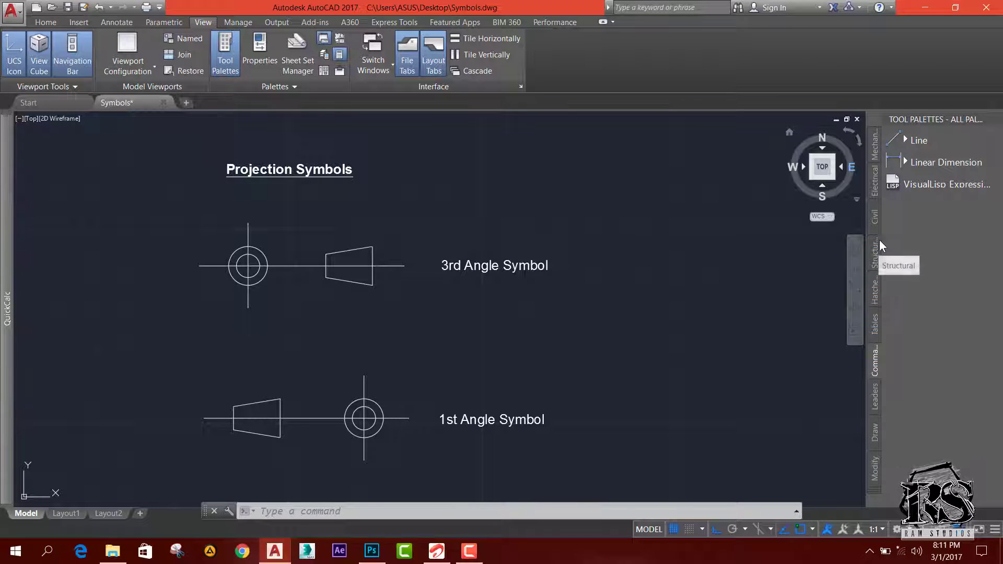
{"action": "left_click", "coordinate": [873, 219]}
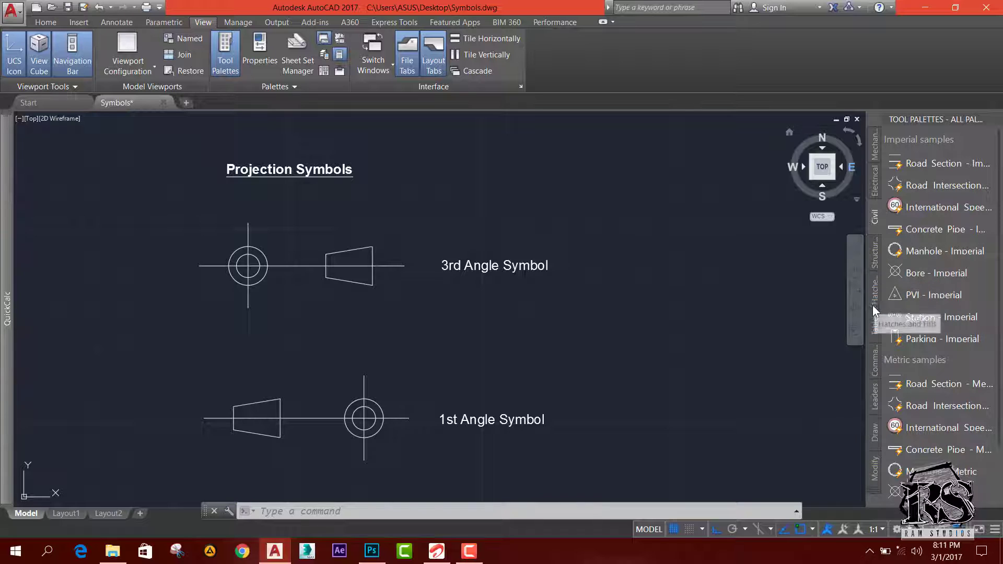
{"action": "left_click", "coordinate": [876, 156]}
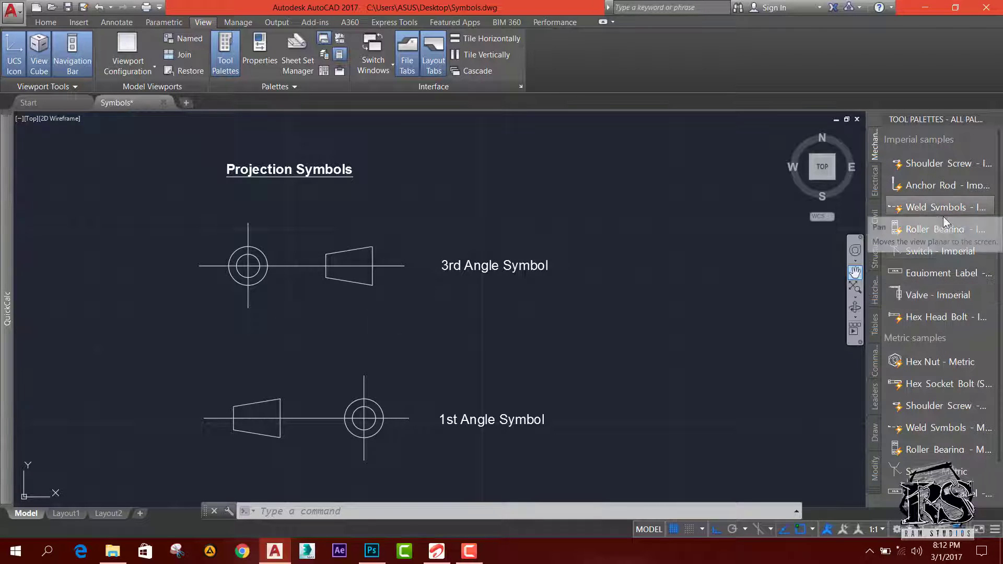
- Create a new tool palette named RAM Studios
{"action": "right_click", "coordinate": [982, 132]}
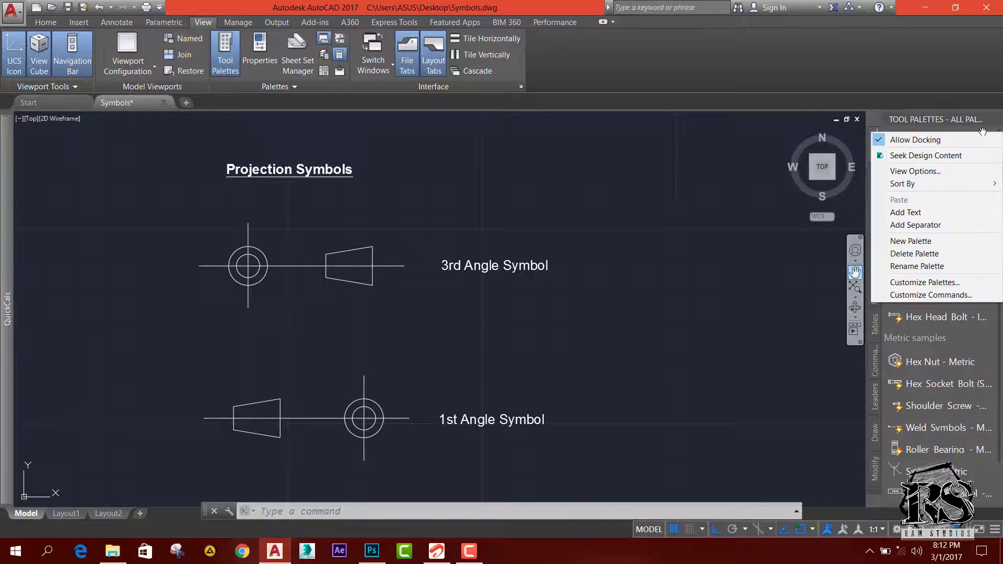
{"action": "left_click", "coordinate": [949, 241]}
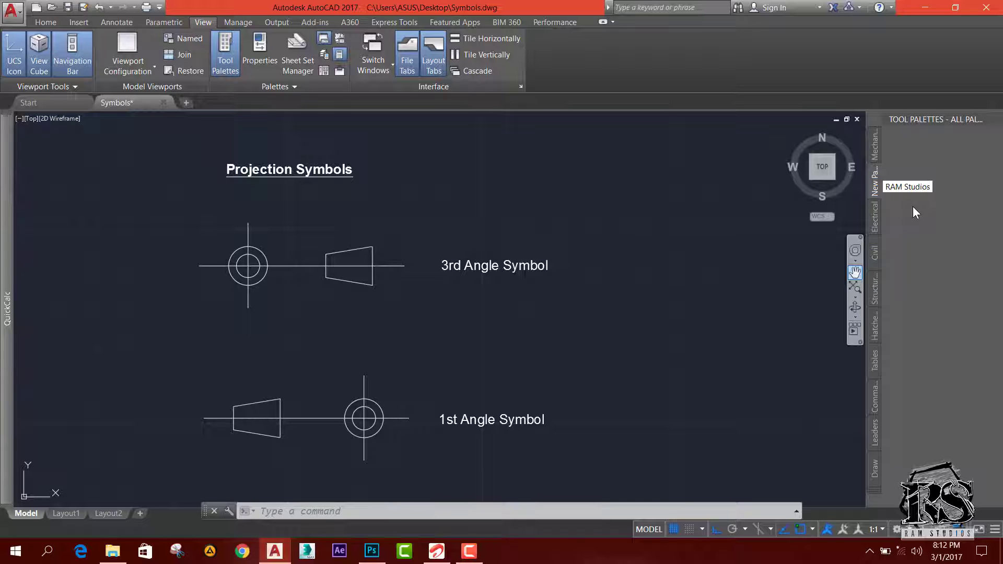
{"action": "key", "text": "Return"}
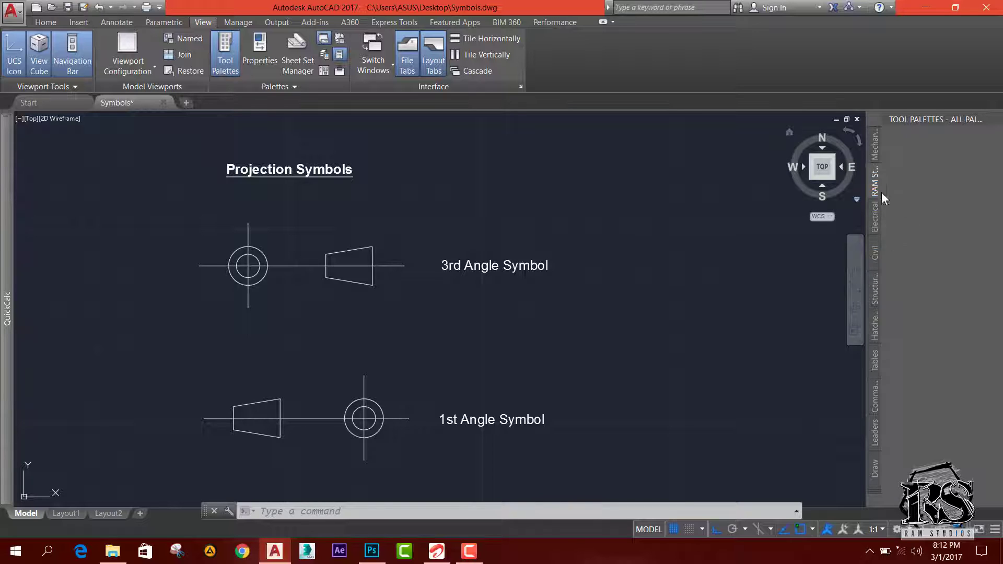
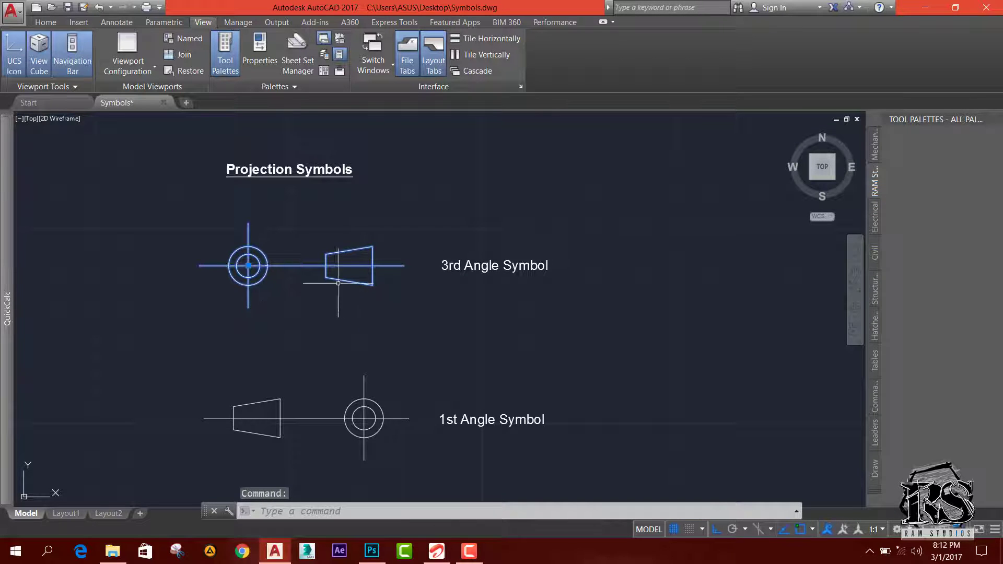
- Try to add the 3rd Angle Projection Symbol block to the RAM Studios palette, and save Symbols.dwg
{"action": "mouse_move", "coordinate": [300, 265]}
{"action": "left_mouse_down"}
{"action": "mouse_move", "coordinate": [425, 291]}
{"action": "mouse_move", "coordinate": [712, 305]}
{"action": "mouse_move", "coordinate": [799, 288]}
{"action": "mouse_move", "coordinate": [903, 246]}
{"action": "mouse_move", "coordinate": [931, 191]}
{"action": "left_mouse_up"}
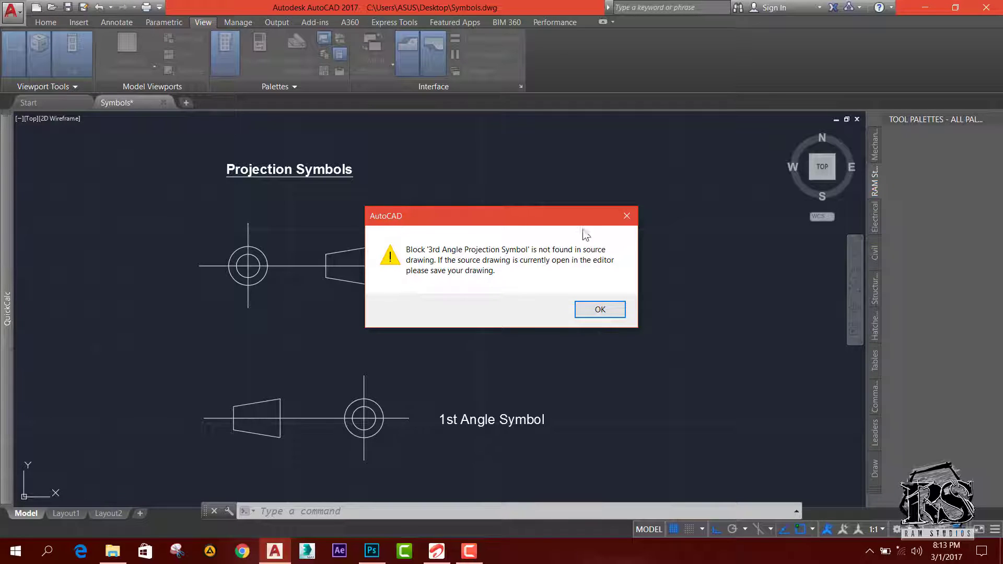
{"action": "left_click", "coordinate": [589, 311]}
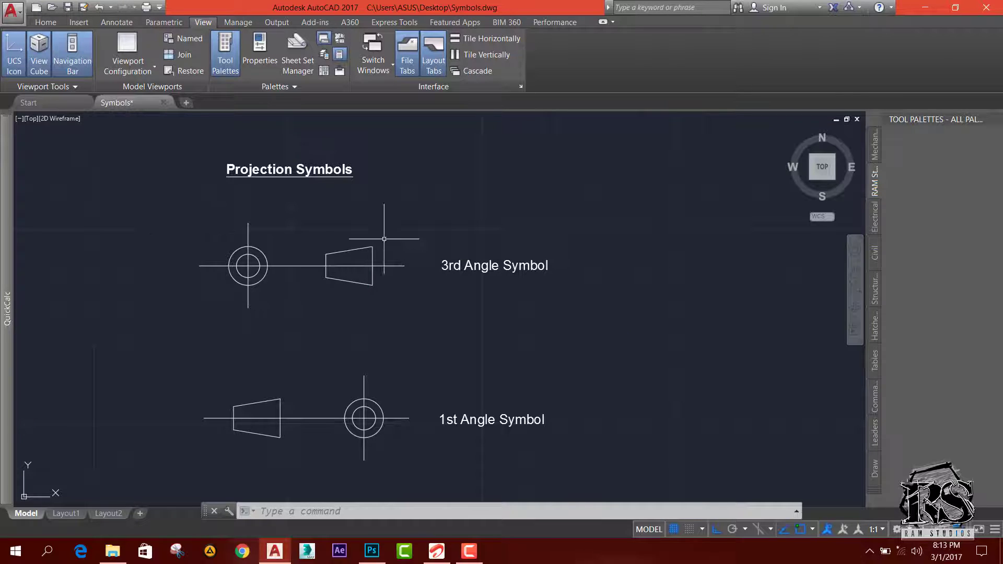
{"action": "left_click", "coordinate": [69, 8]}
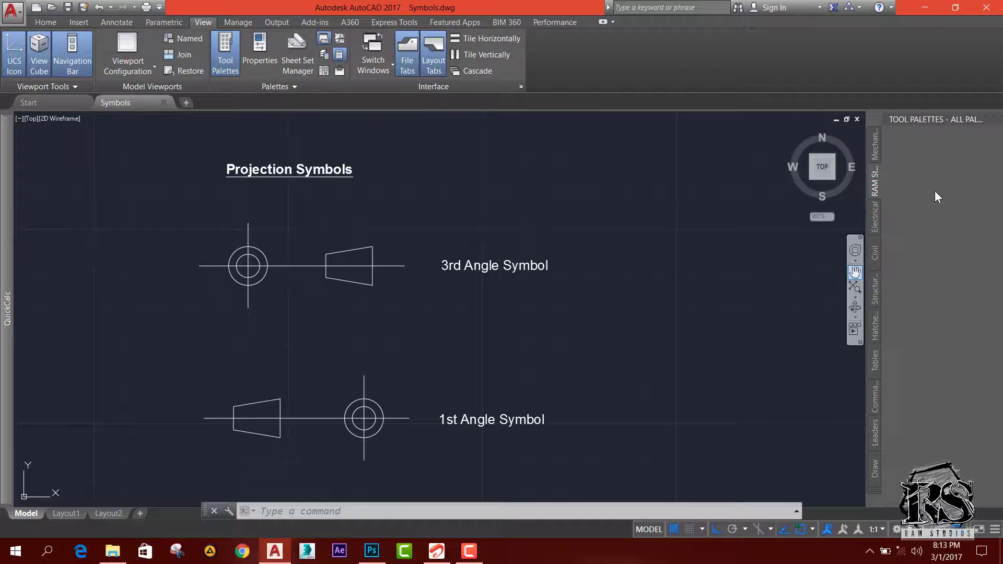
- Add the 3rd Angle and 1st Angle Projection Symbol blocks from the drawing to the RAM Studios palette
{"action": "left_click", "coordinate": [293, 266]}
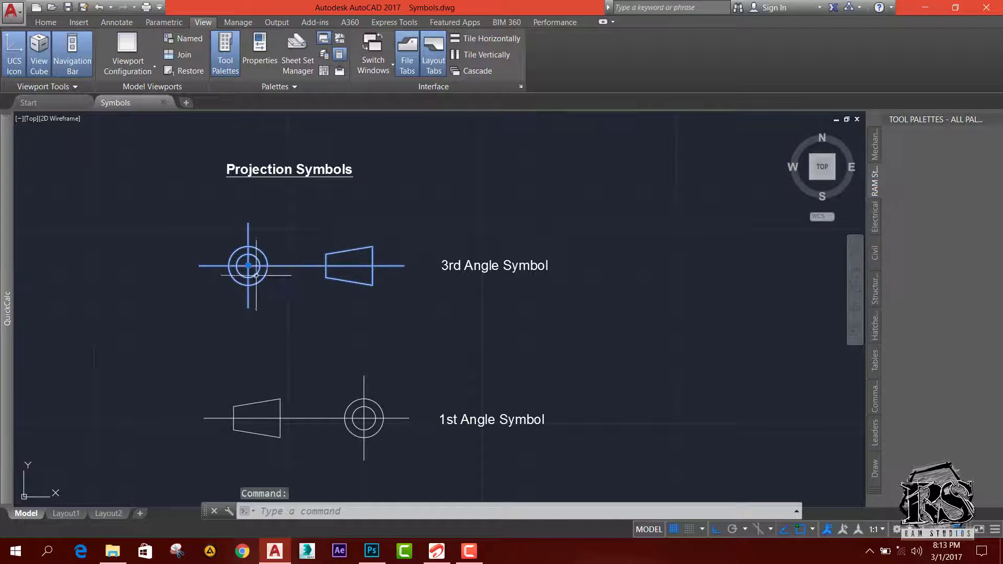
{"action": "left_click_drag", "start_coordinate": [276, 265], "coordinate": [920, 177]}
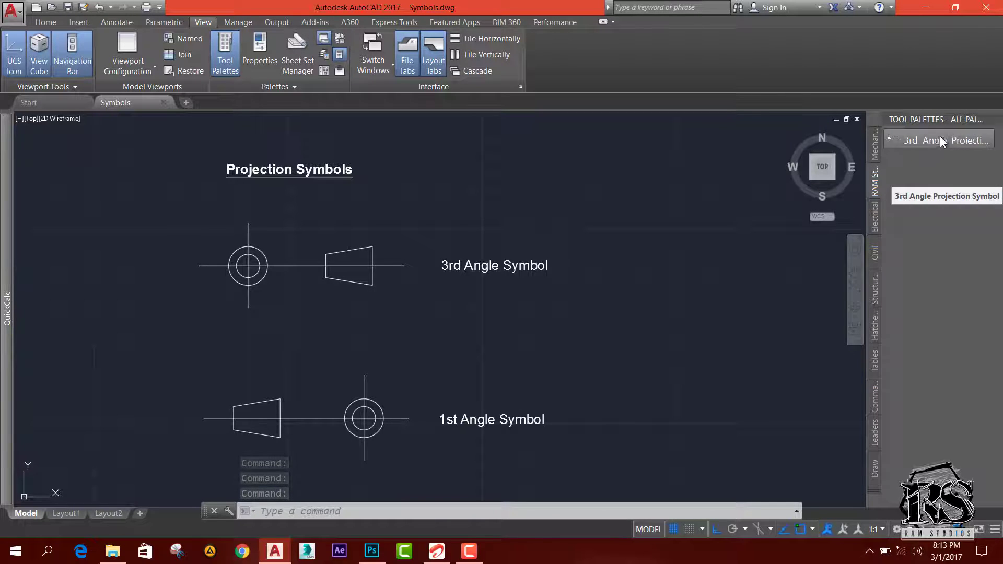
{"action": "left_click", "coordinate": [358, 415]}
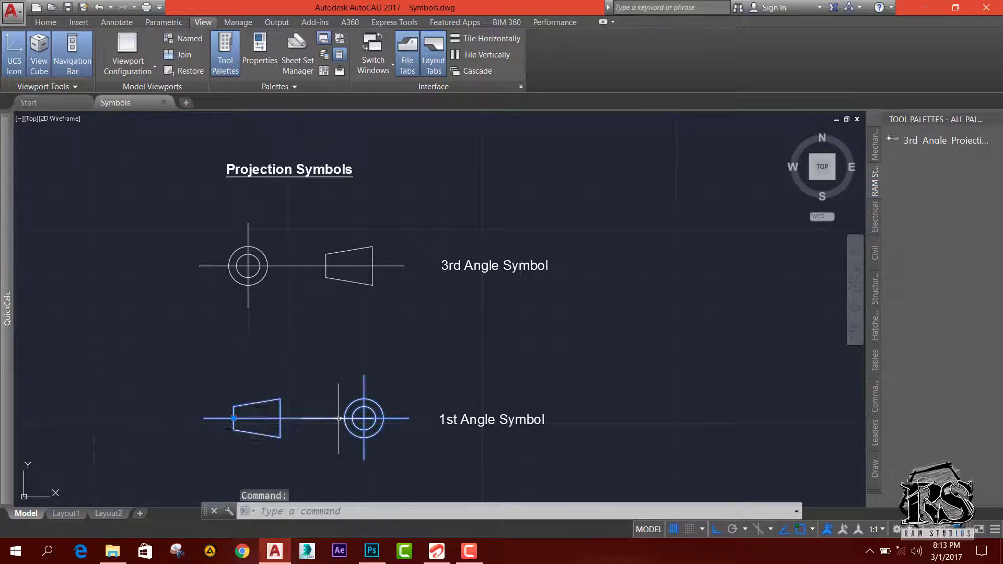
{"action": "left_click_drag", "start_coordinate": [278, 418], "coordinate": [881, 246]}
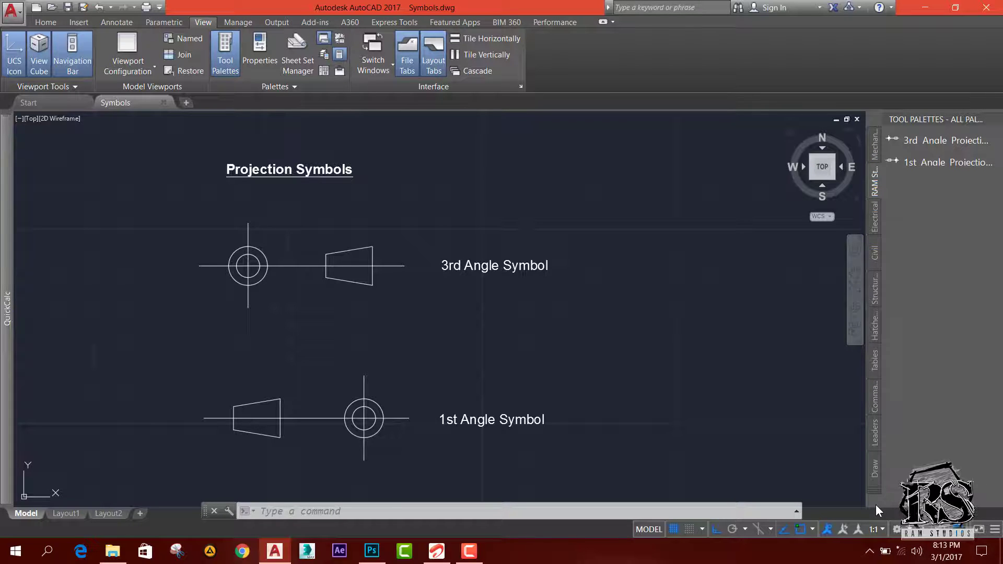
- Collapse the docked Tool Palettes window into an auto-hiding strip at the edge of the drawing area
{"action": "left_click", "coordinate": [989, 121]}
{"action": "key", "text": "Escape"}
{"action": "key", "text": "Escape"}
- Close Symbols.dwg with its changes saved and start a new drawing from the acadiso.dwt template
{"action": "left_click", "coordinate": [163, 103]}
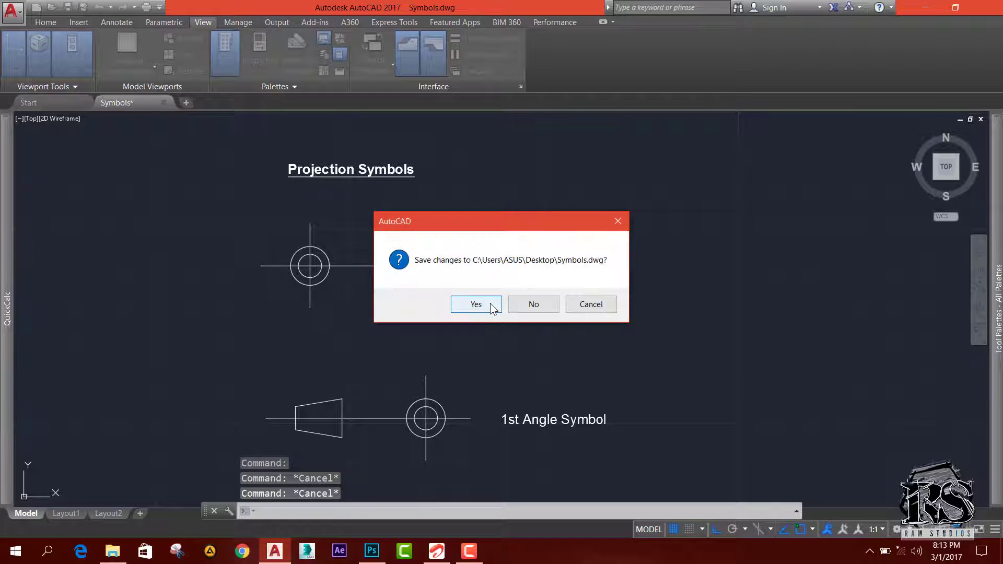
{"action": "left_click", "coordinate": [490, 305]}
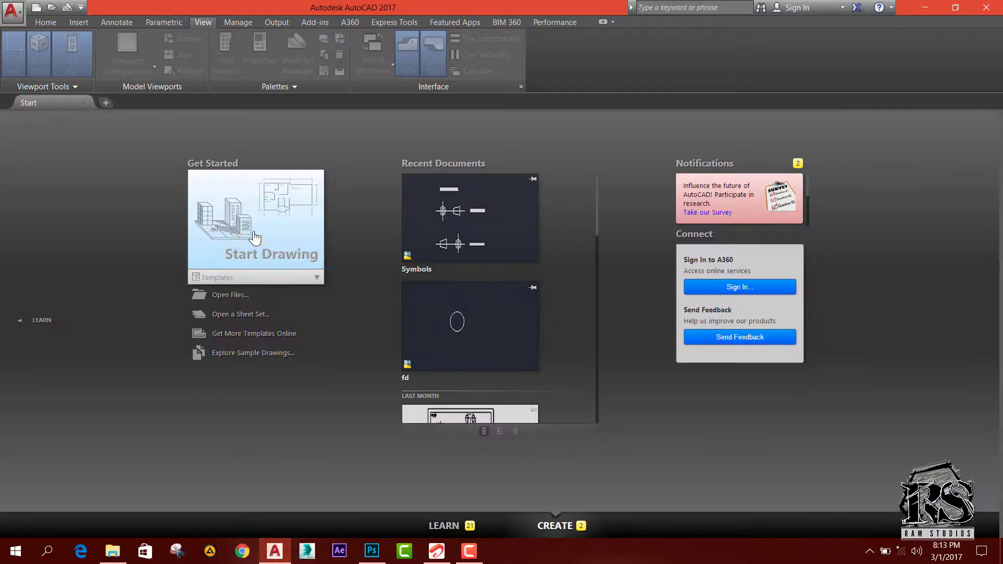
{"action": "left_click", "coordinate": [241, 282]}
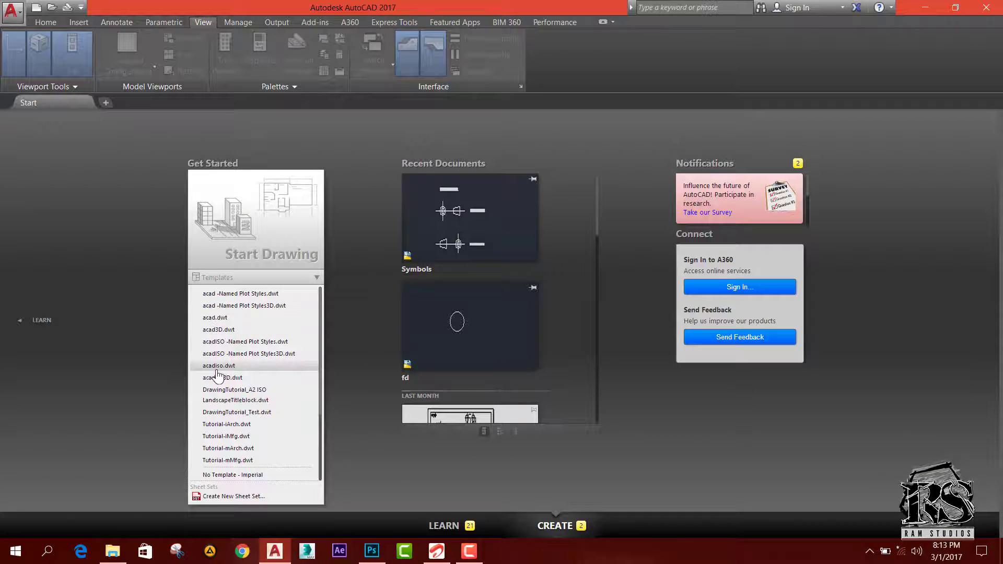
{"action": "left_click", "coordinate": [240, 366]}
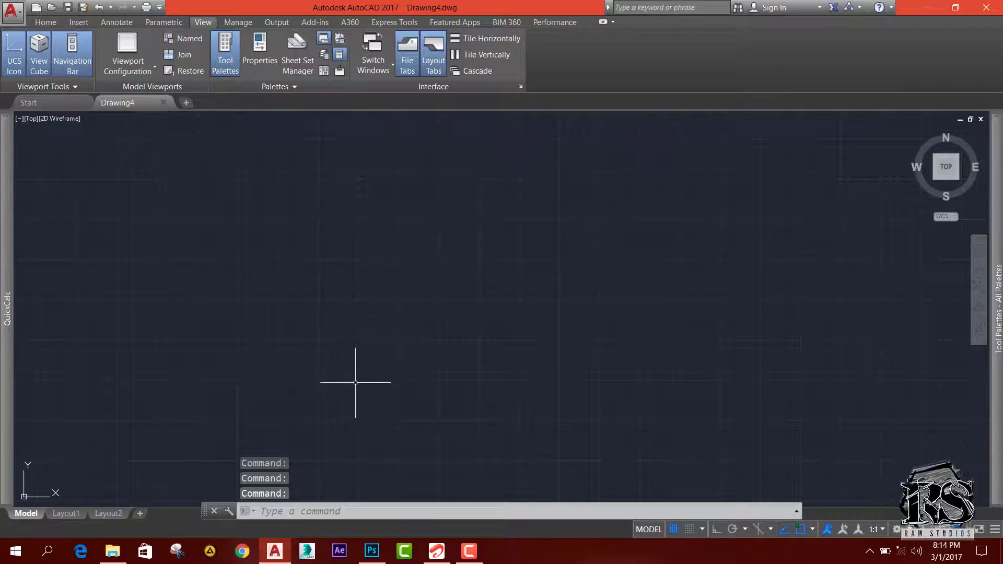
- Insert the 3rd Angle Projection Symbol from the RAM Studios palette into the new drawing
{"action": "mouse_move", "coordinate": [997, 261]}
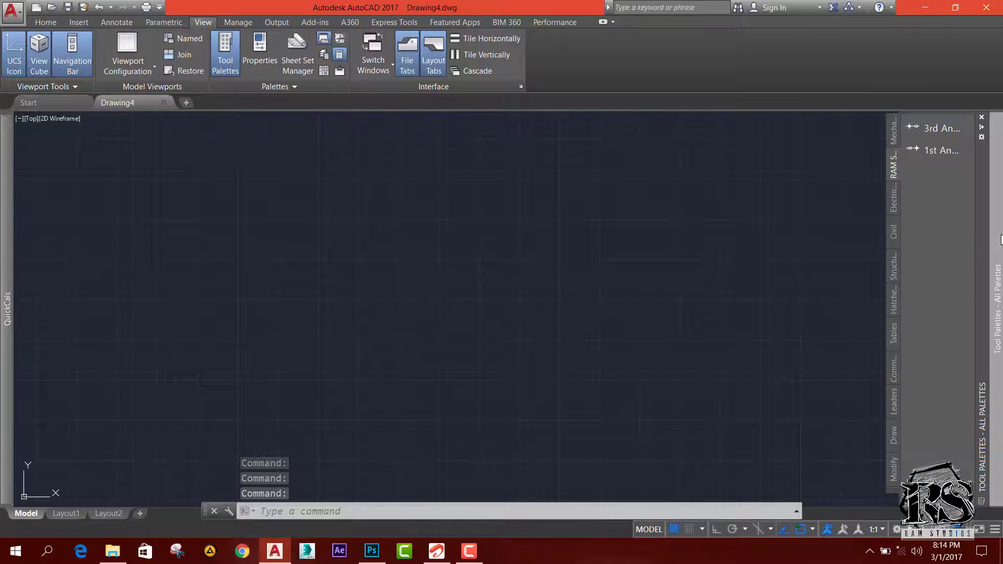
{"action": "left_click", "coordinate": [933, 126]}
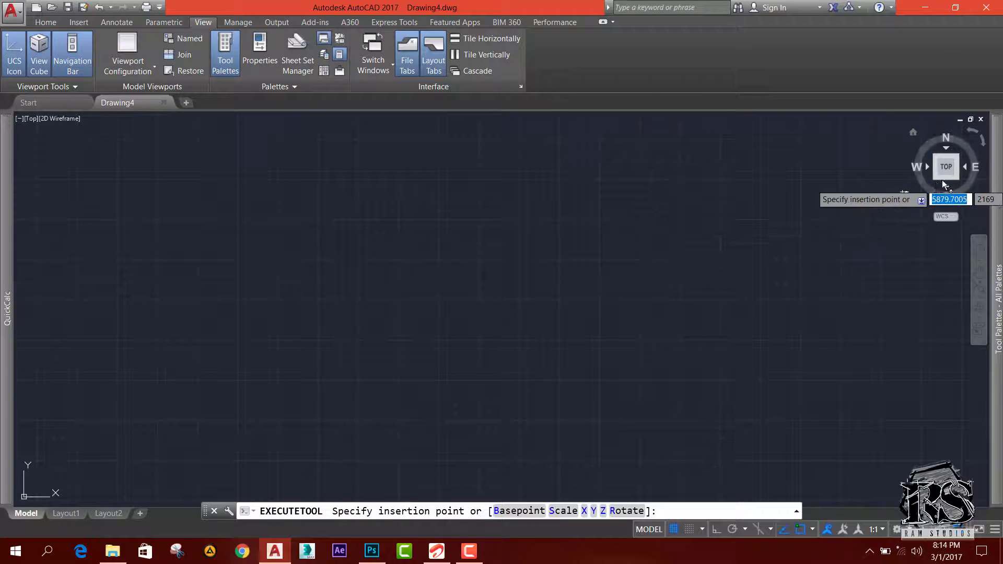
{"action": "left_click", "coordinate": [330, 243]}
{"action": "scroll", "coordinate": [387, 242], "scroll_direction": "up", "scroll_amount": 5}
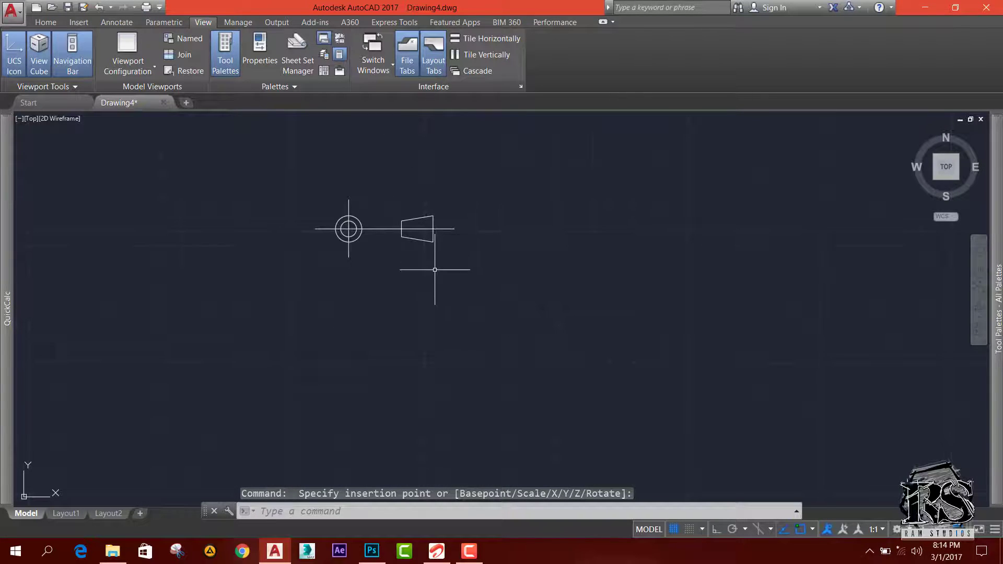
{"action": "scroll", "coordinate": [436, 270], "scroll_direction": "down", "scroll_amount": 2}
- Insert the 1st Angle Projection Symbol from the RAM Studios palette below the 3rd angle symbol
{"action": "mouse_move", "coordinate": [980, 290]}
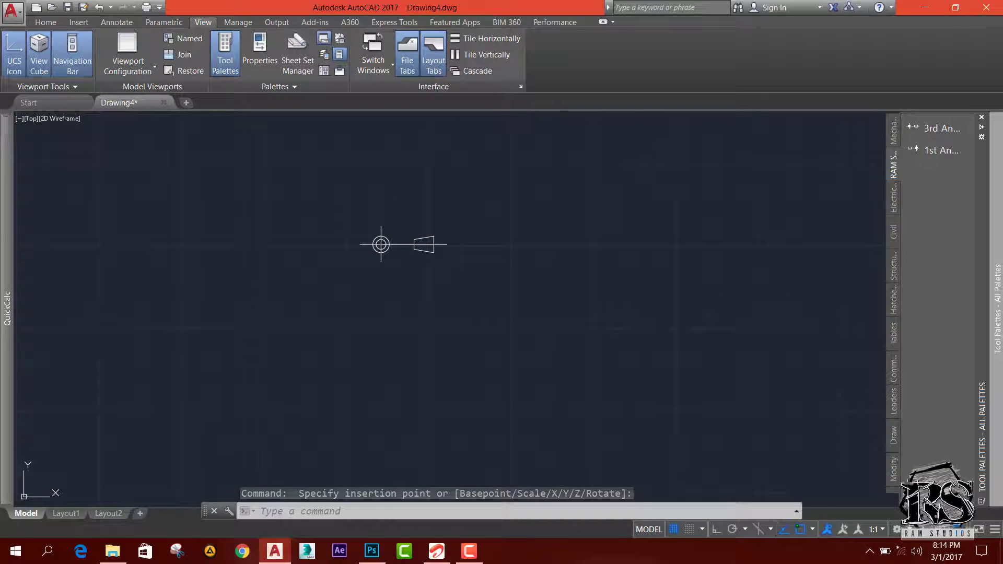
{"action": "left_click", "coordinate": [939, 151]}
{"action": "left_click", "coordinate": [376, 309]}
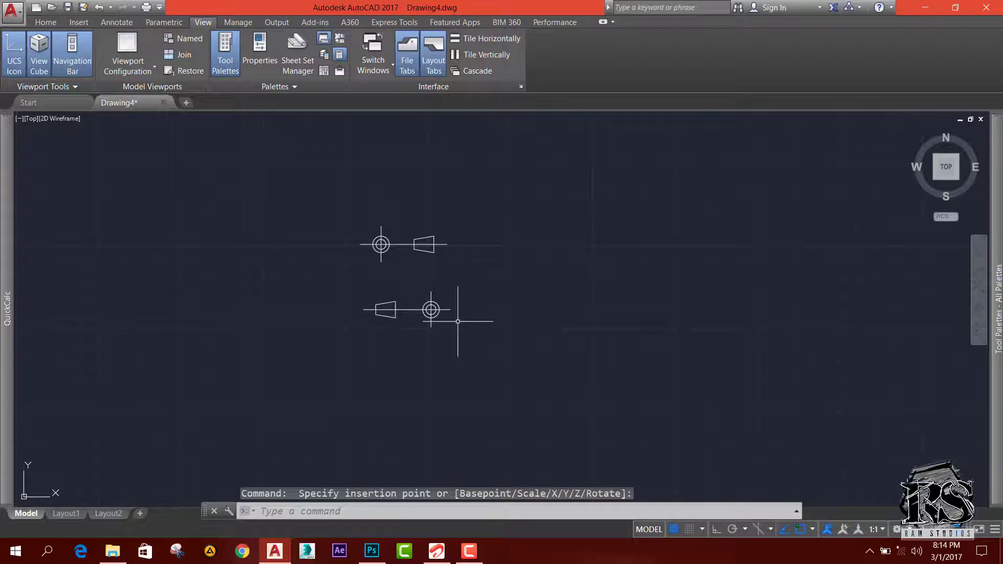
{"action": "scroll", "coordinate": [459, 325], "scroll_direction": "down", "scroll_amount": 1}
{"action": "scroll", "coordinate": [445, 295], "scroll_direction": "up", "scroll_amount": 2}
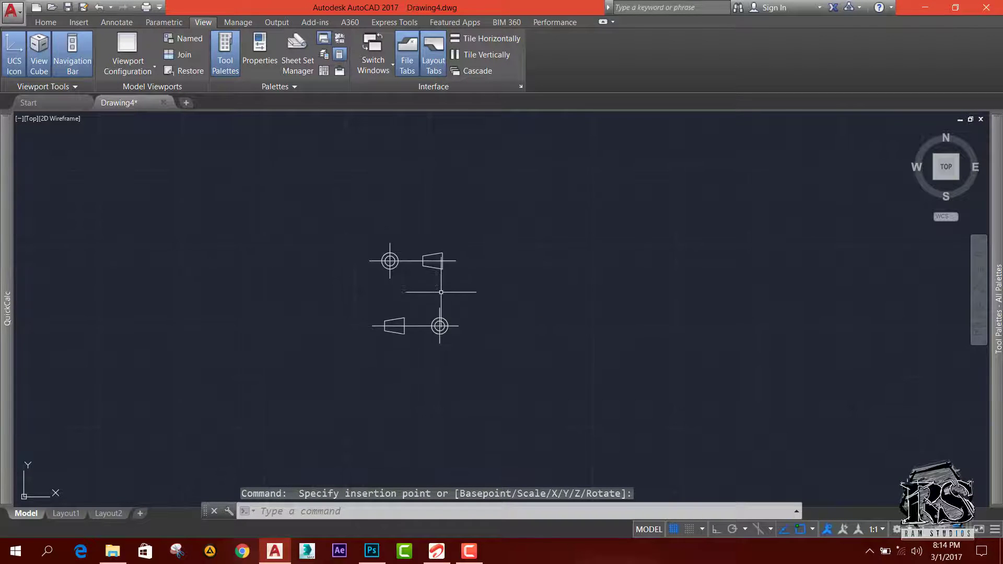
{"action": "scroll", "coordinate": [446, 300], "scroll_direction": "up", "scroll_amount": 2}
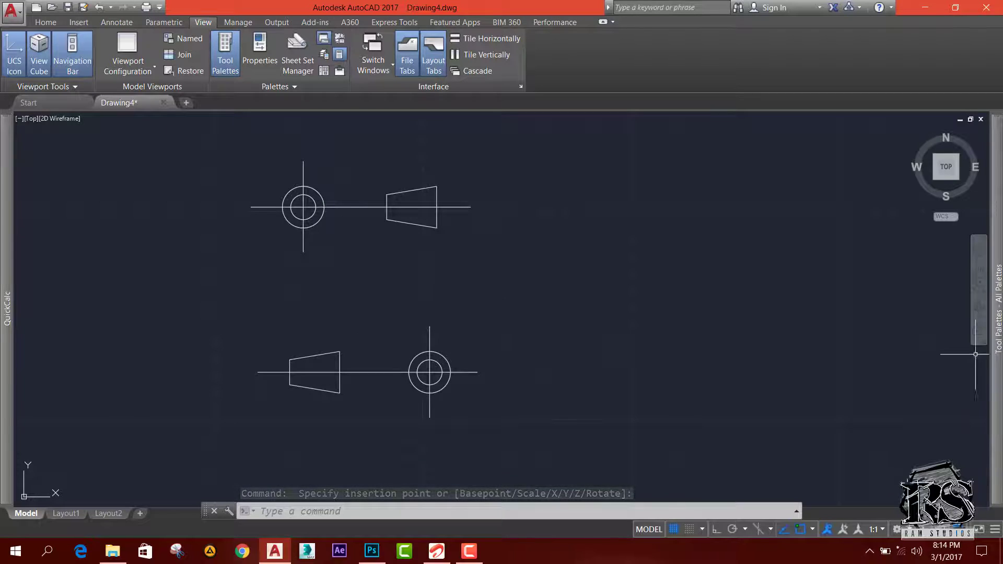
- Erase both inserted projection symbols from the drawing
{"action": "mouse_move", "coordinate": [997, 321]}
{"action": "left_click", "coordinate": [559, 450]}
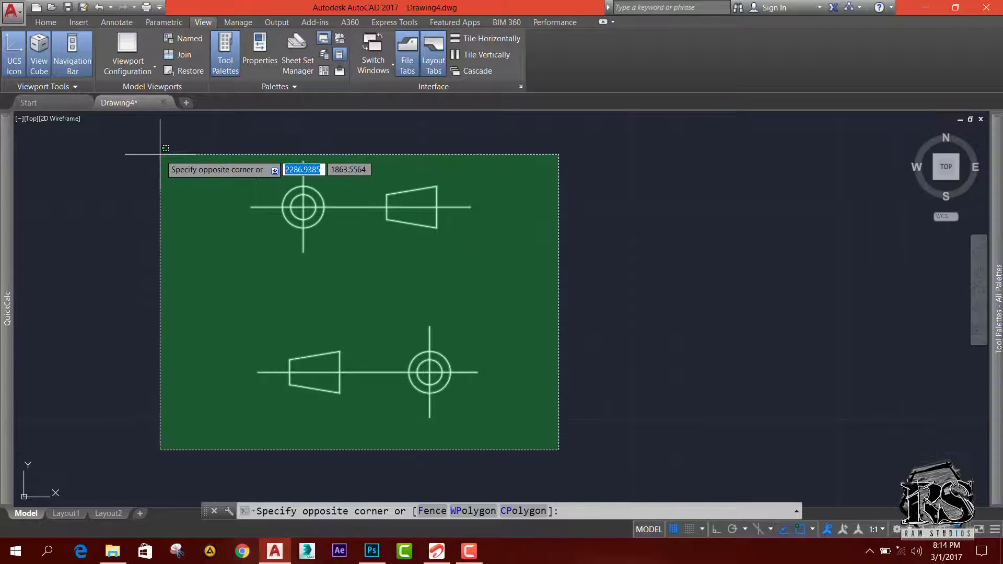
{"action": "left_click", "coordinate": [166, 147]}
{"action": "key", "text": "Delete"}
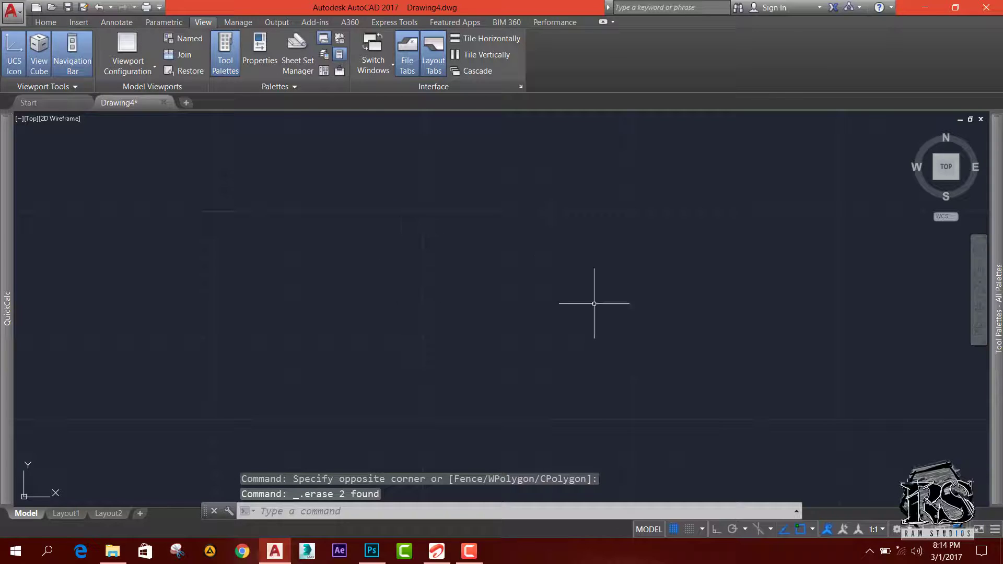
- Export the RAM Studios tool palette to the Desktop as RAM Studios.xtp
{"action": "mouse_move", "coordinate": [999, 237]}
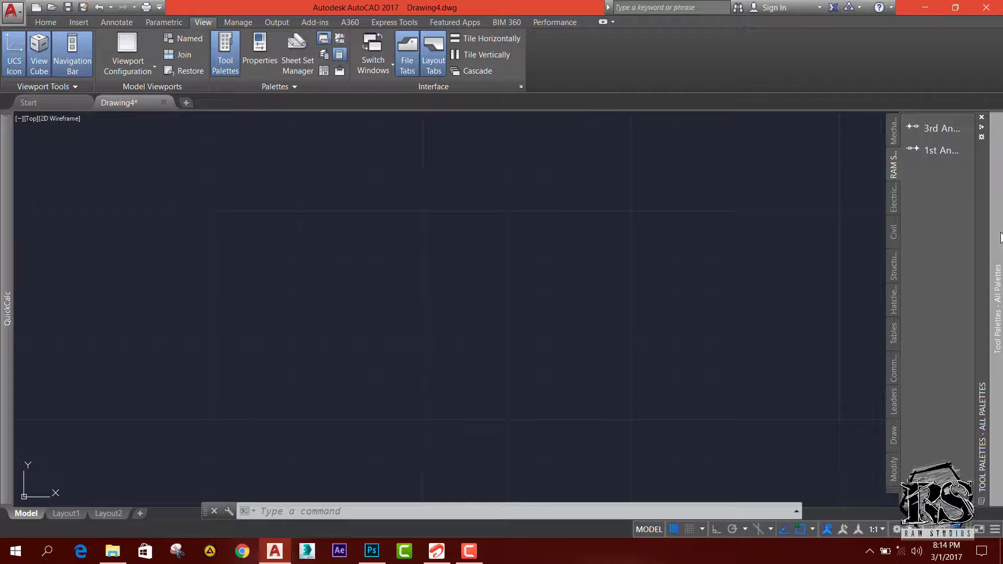
{"action": "right_click", "coordinate": [980, 219]}
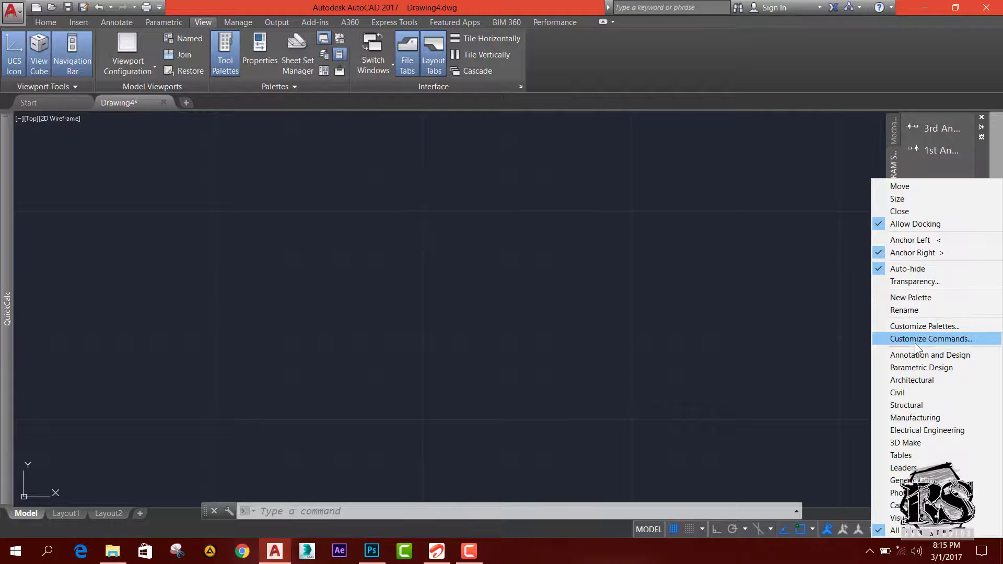
{"action": "left_click", "coordinate": [959, 327]}
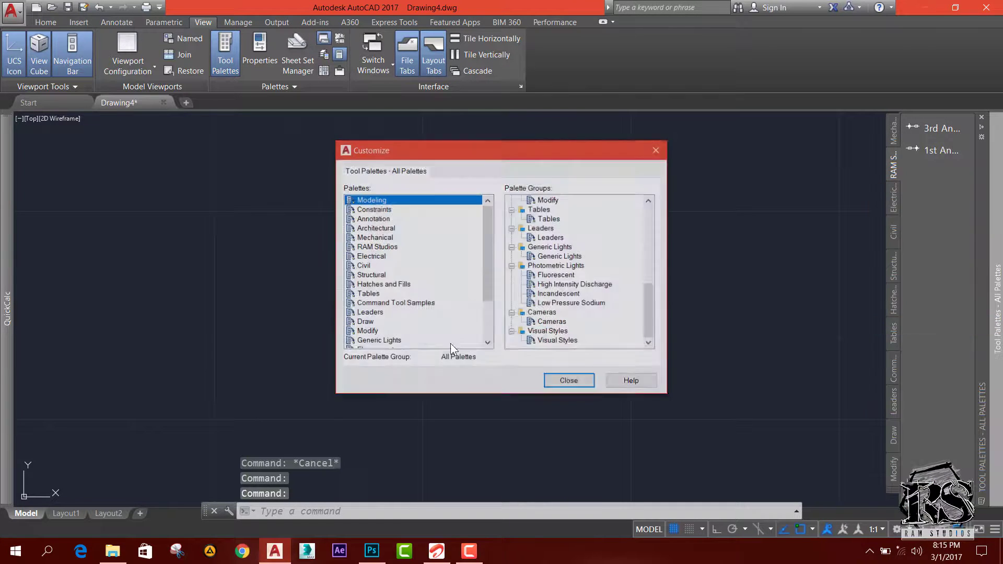
{"action": "left_click", "coordinate": [397, 247]}
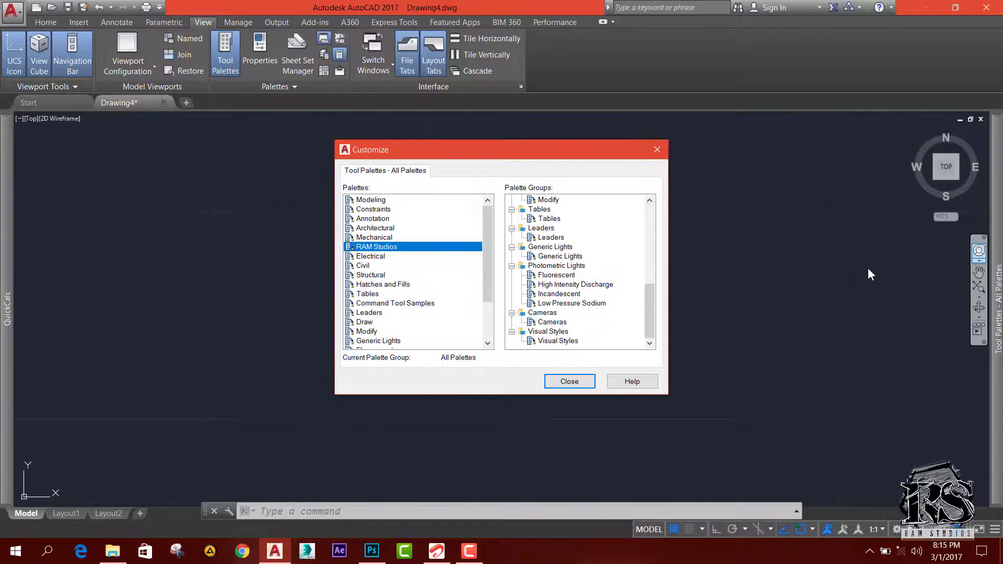
{"action": "right_click", "coordinate": [370, 248]}
{"action": "left_click", "coordinate": [402, 295]}
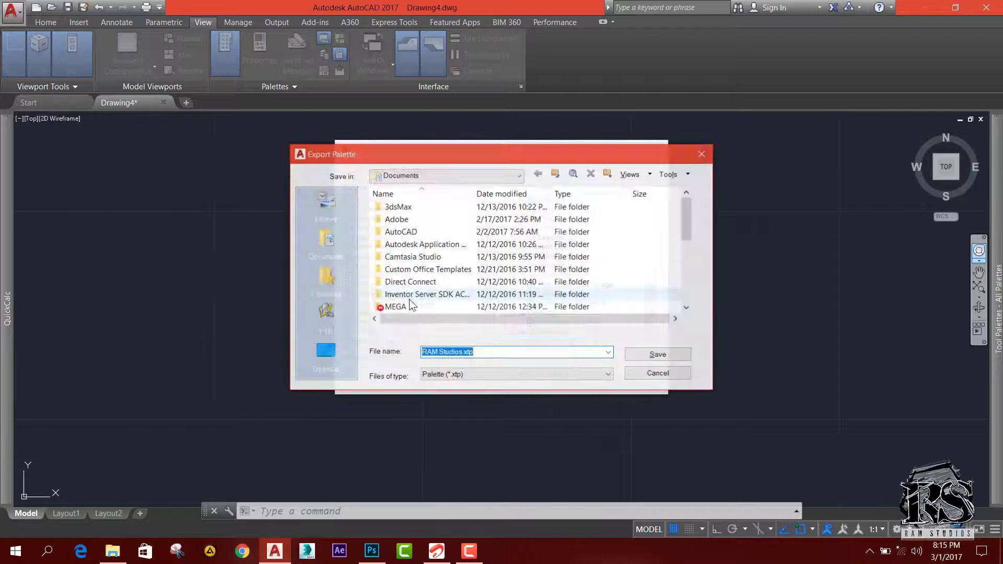
{"action": "scroll", "coordinate": [439, 268], "scroll_direction": "down", "scroll_amount": 5}
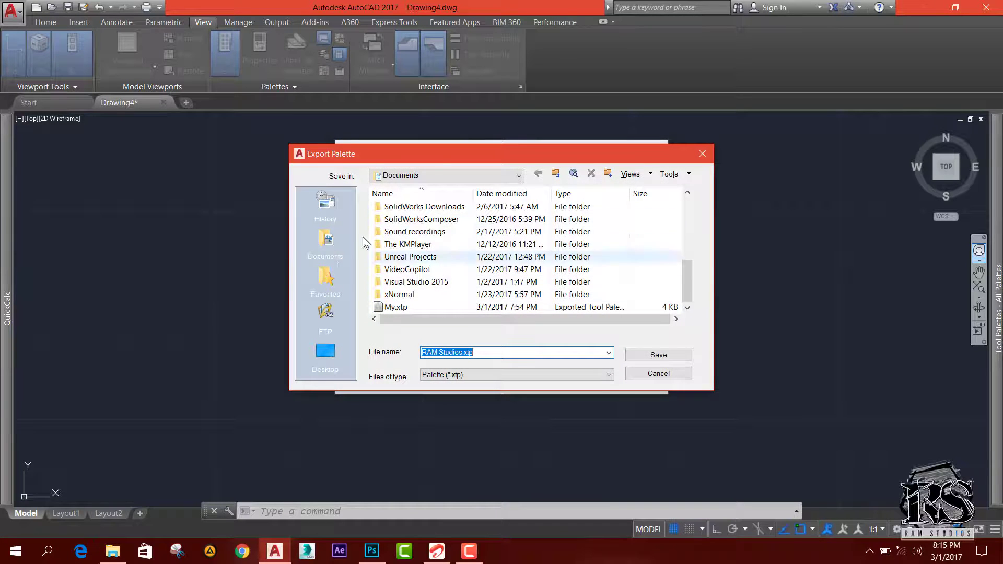
{"action": "left_click", "coordinate": [329, 351]}
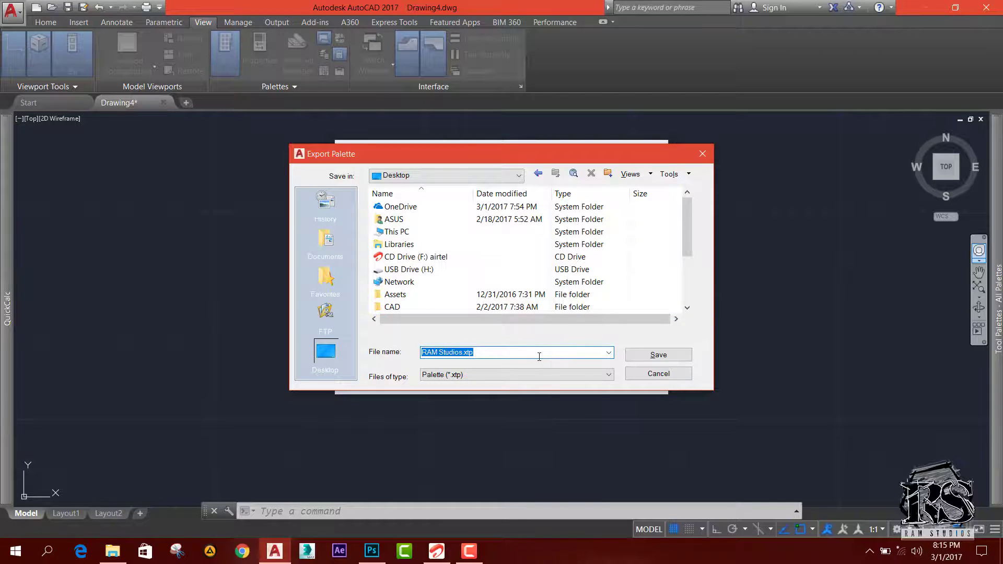
{"action": "left_click", "coordinate": [672, 361]}
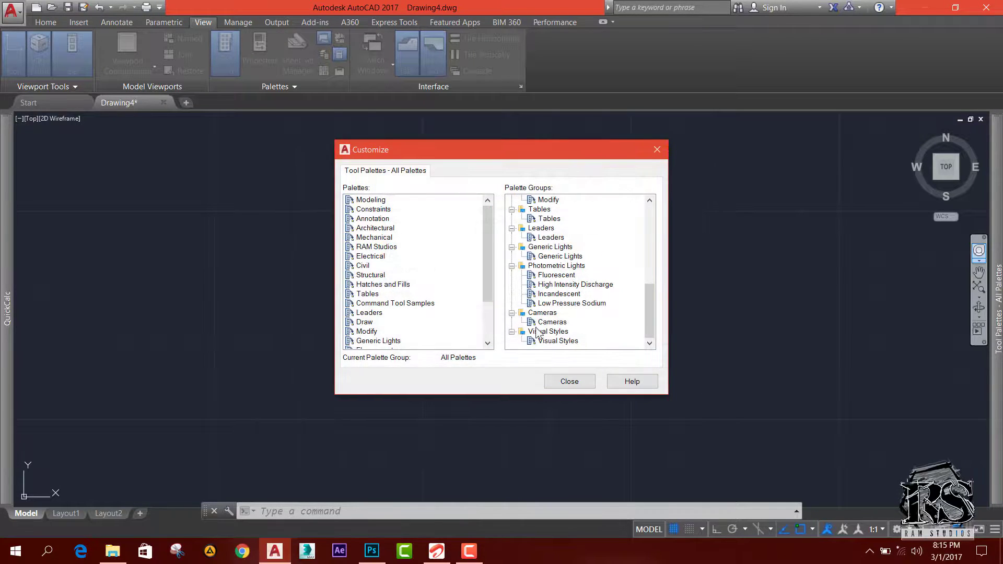
- Move the exported RAM Studios.xtp file to an empty area of the desktop and return to AutoCAD
{"action": "left_click", "coordinate": [1001, 551]}
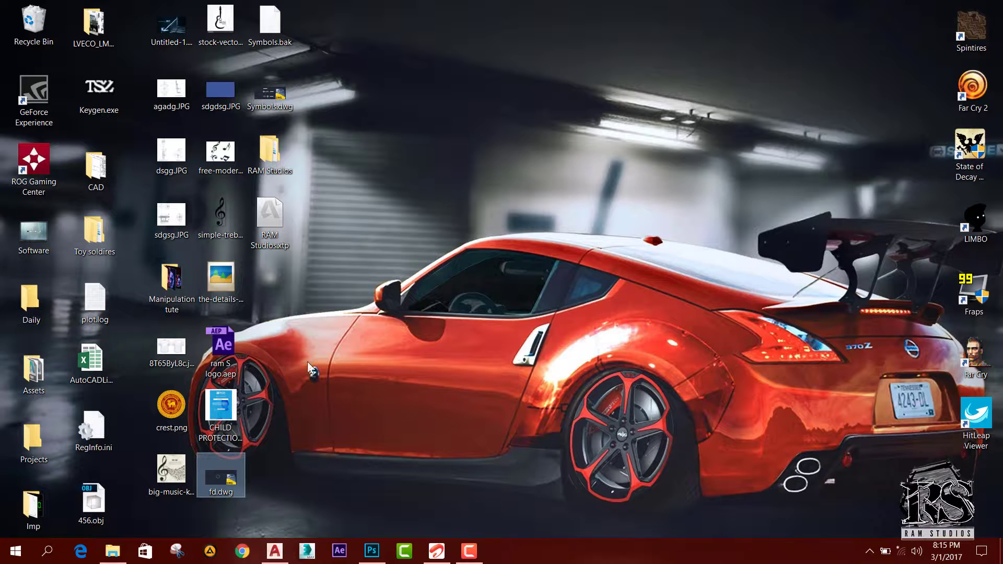
{"action": "left_click_drag", "start_coordinate": [270, 219], "coordinate": [662, 125]}
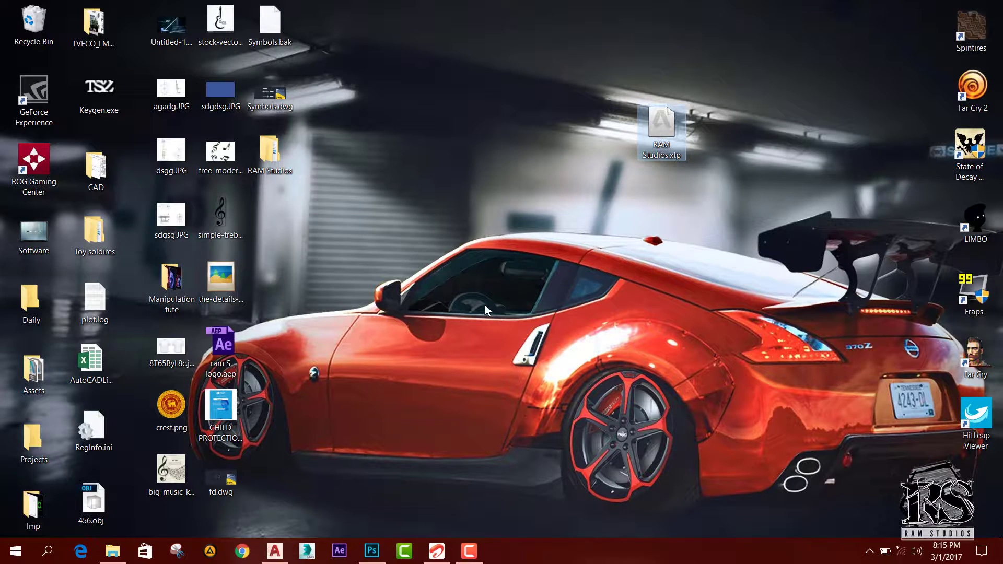
{"action": "left_click", "coordinate": [280, 554]}
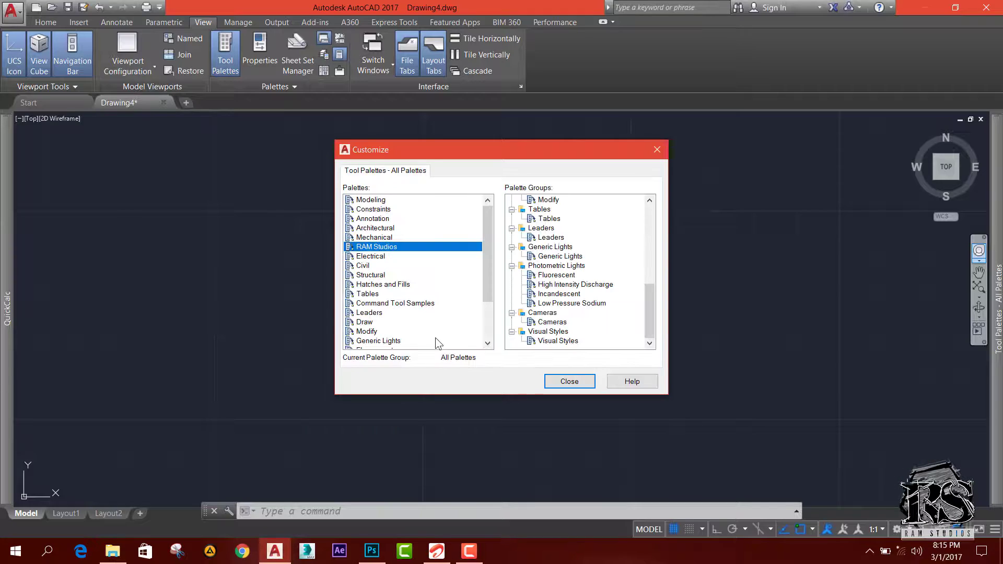
- Look for RAM Studios.xtp among the Desktop files offered for palette import, and leave without importing
{"action": "right_click", "coordinate": [374, 250]}
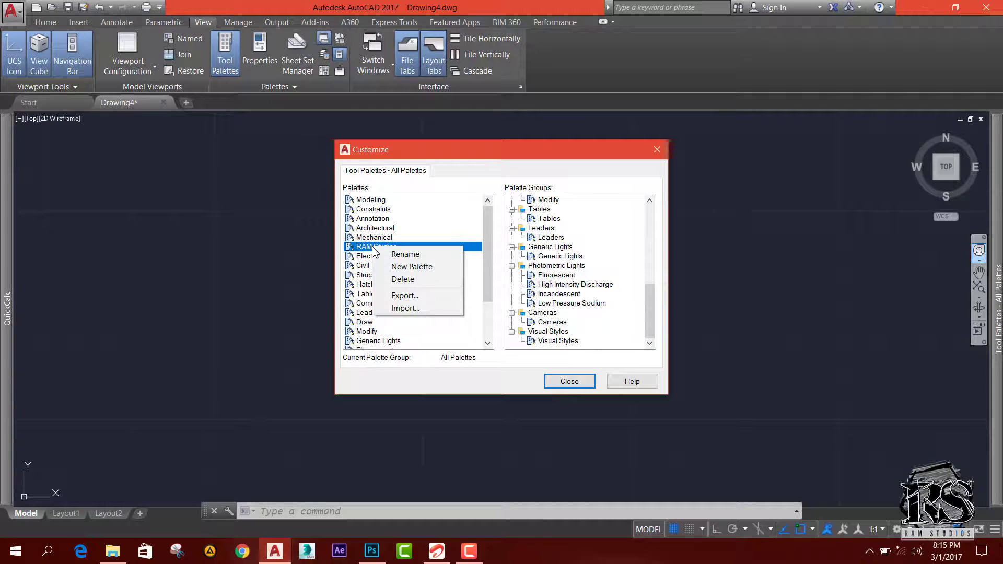
{"action": "left_click", "coordinate": [418, 308]}
{"action": "scroll", "coordinate": [440, 283], "scroll_direction": "down", "scroll_amount": 1}
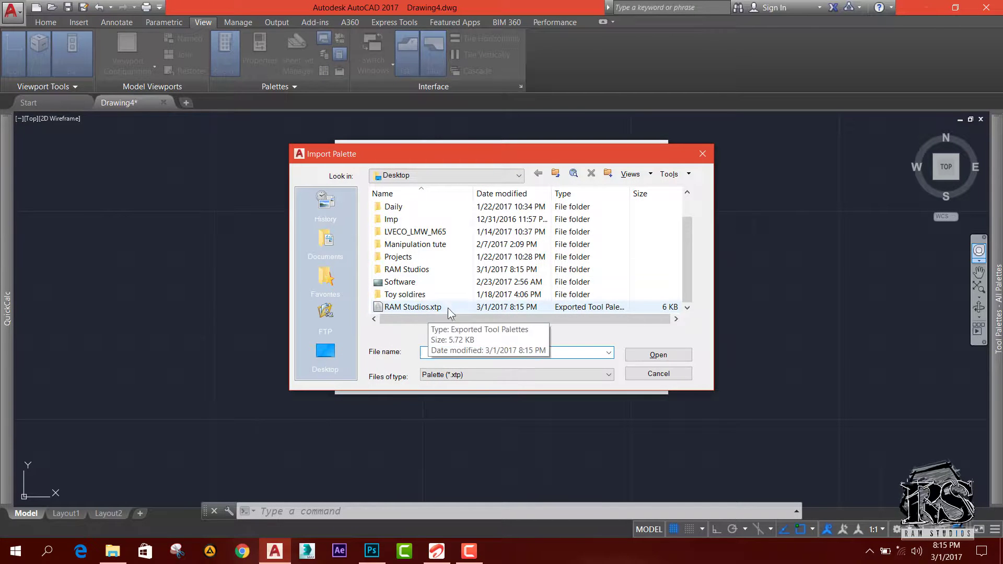
{"action": "left_click", "coordinate": [658, 373]}
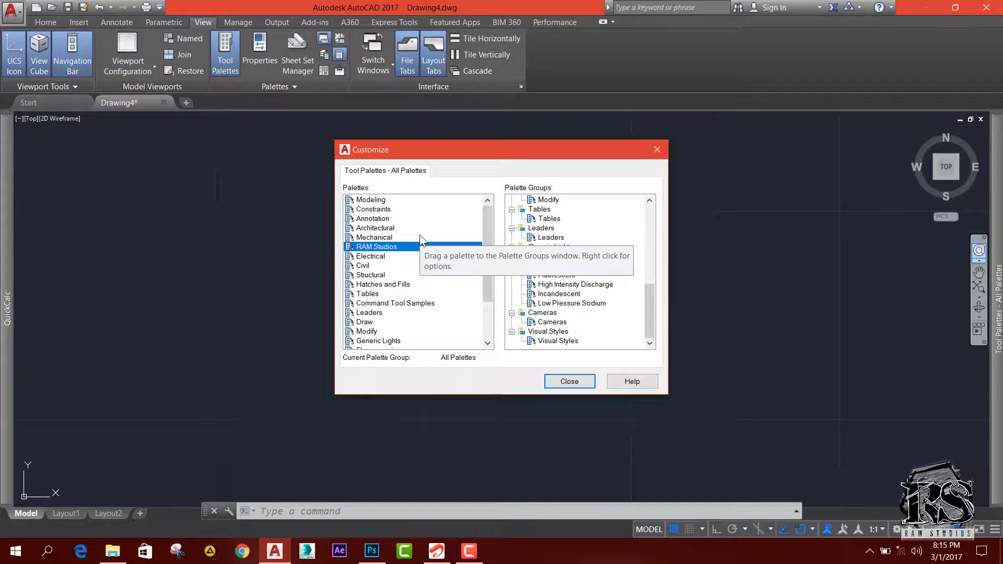
- Close the palette customization and switch to the Reusable Blocks title image in Photoshop
{"action": "left_click", "coordinate": [567, 379]}
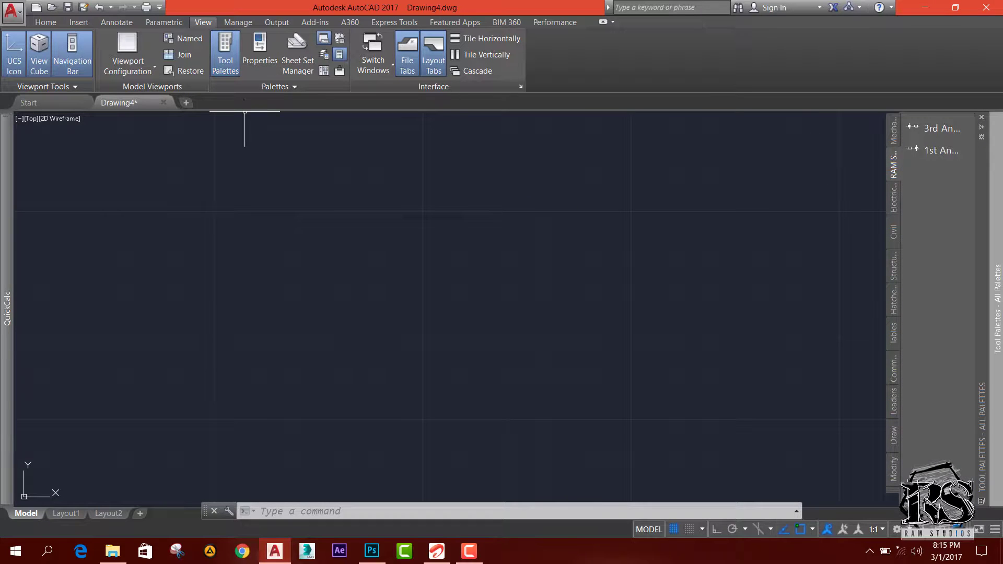
{"action": "left_click", "coordinate": [372, 551]}
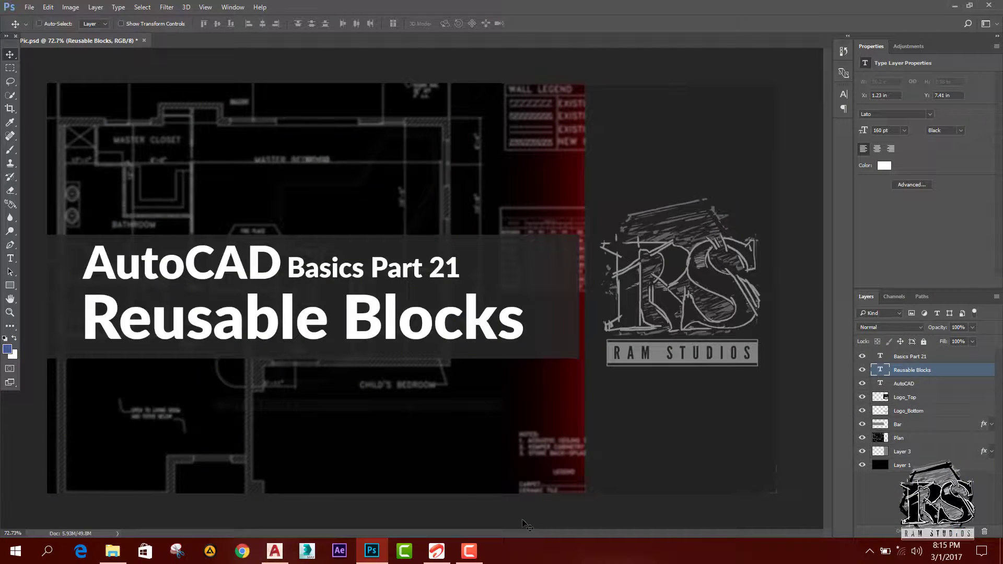